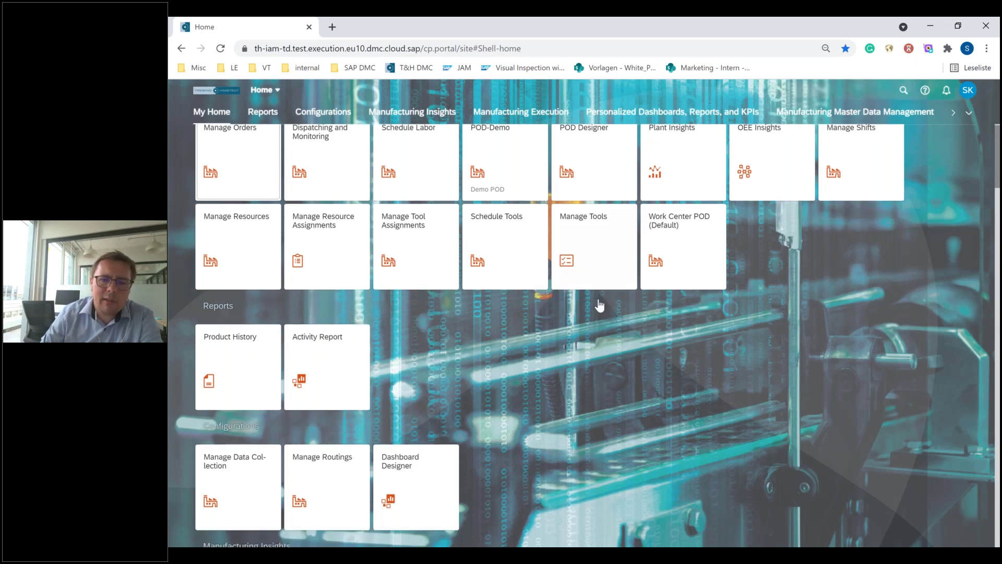
- Move the Product History tile from Reports to the end of the My Home group and view the user menu options
{"action": "scroll", "coordinate": [599, 305], "scroll_direction": "down", "scroll_amount": 15}
{"action": "scroll", "coordinate": [612, 342], "scroll_direction": "down", "scroll_amount": 7}
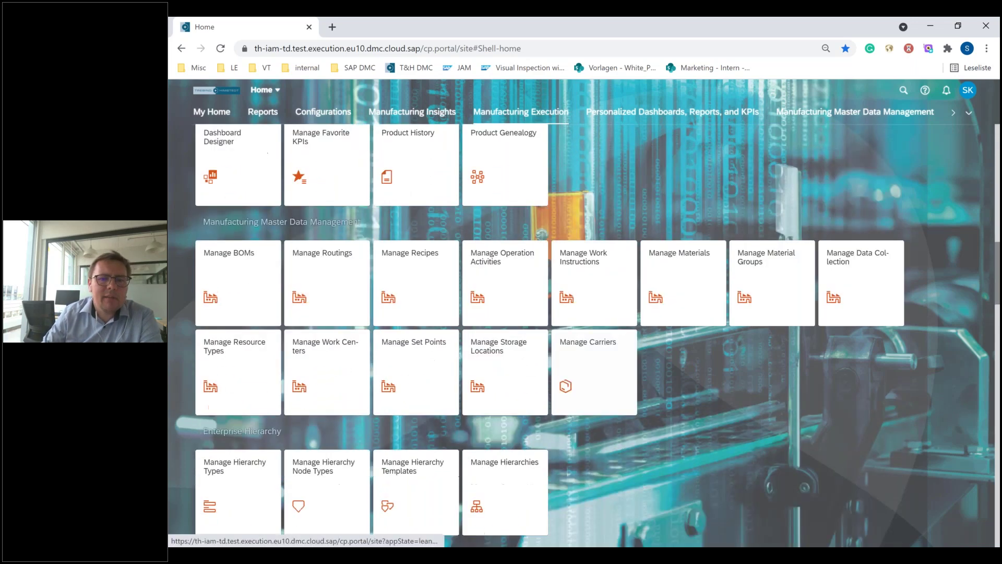
{"action": "scroll", "coordinate": [641, 336], "scroll_direction": "up", "scroll_amount": 15}
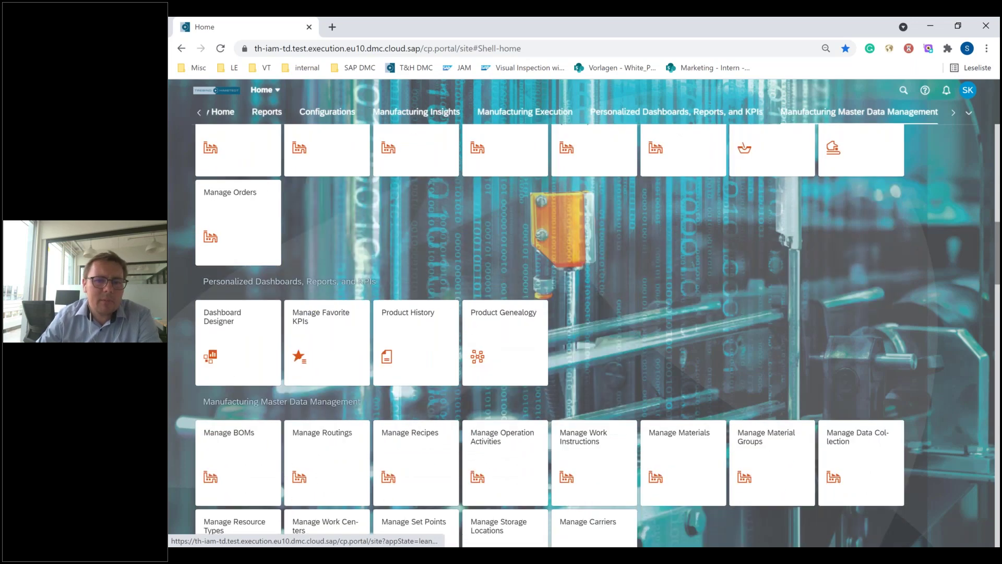
{"action": "scroll", "coordinate": [641, 336], "scroll_direction": "up", "scroll_amount": 4}
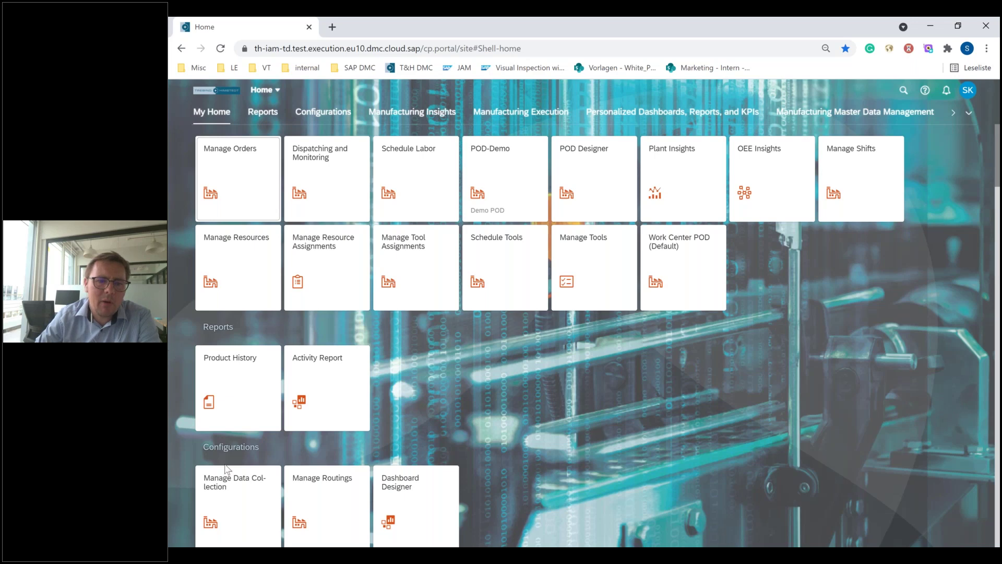
{"action": "left_click_drag", "start_coordinate": [237, 373], "coordinate": [764, 300]}
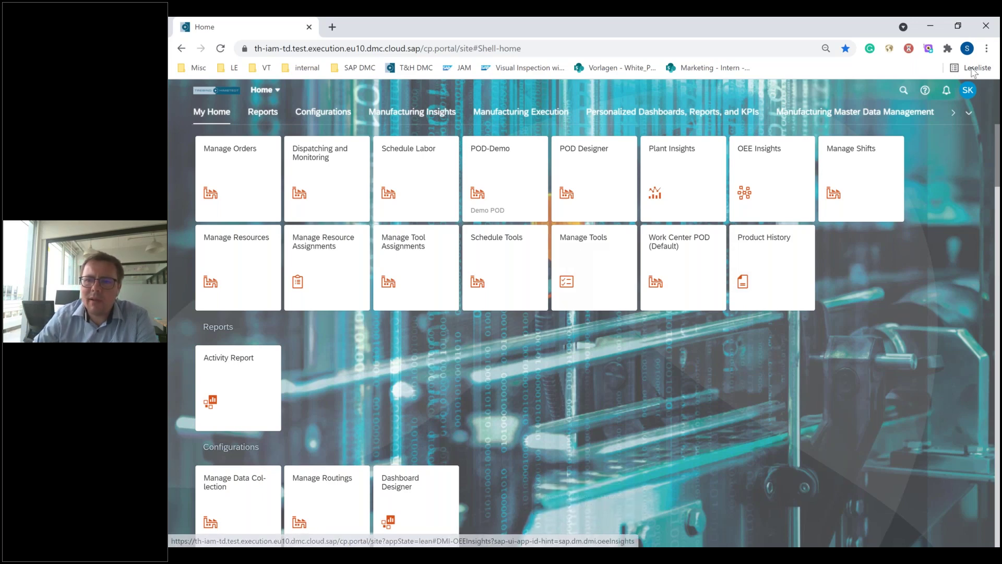
{"action": "left_click", "coordinate": [967, 90]}
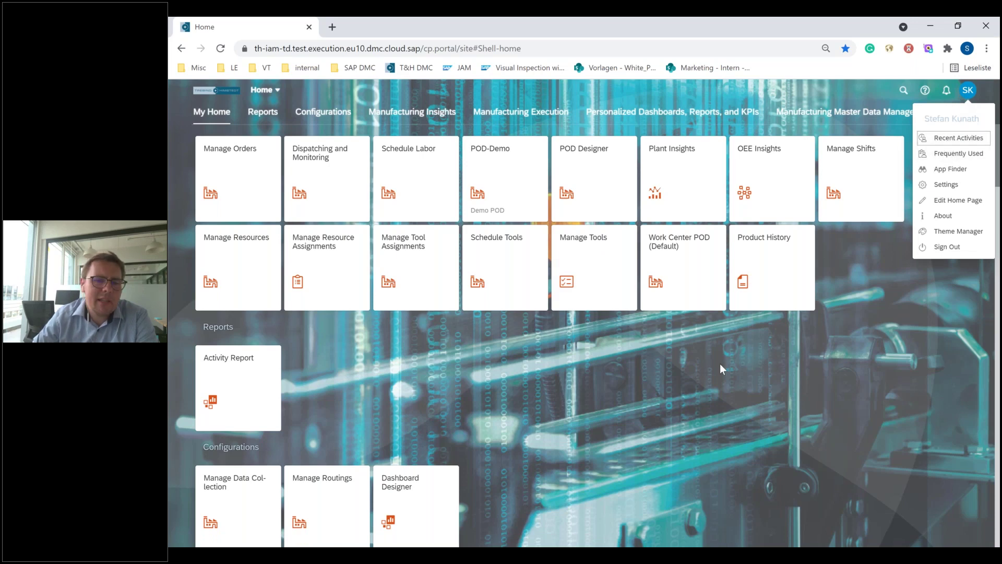
{"action": "left_click", "coordinate": [698, 362]}
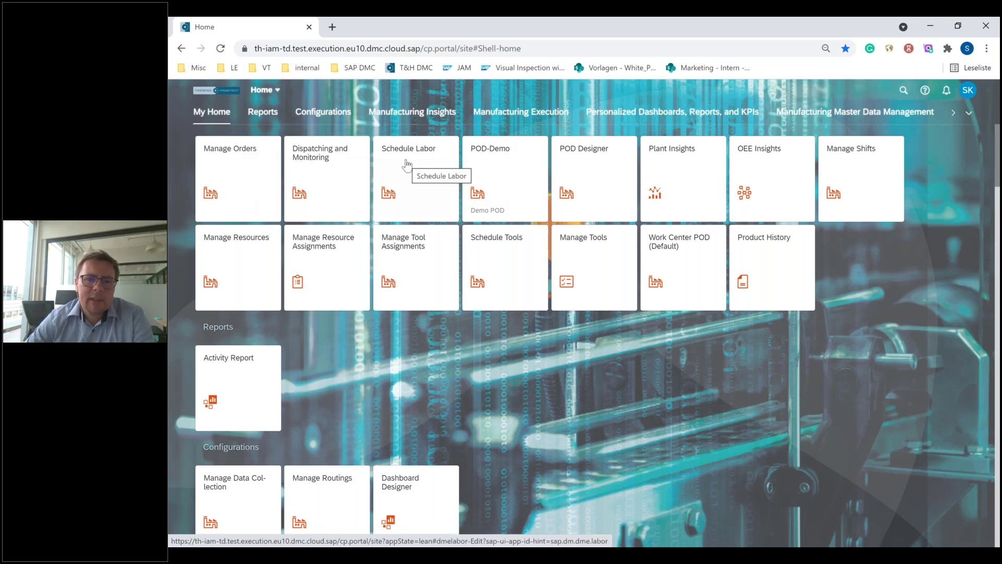
- In Manage Orders, open the releasable ASSEMBLY_PRODUCT order with a quantity of 5 EA
{"action": "left_click", "coordinate": [255, 176]}
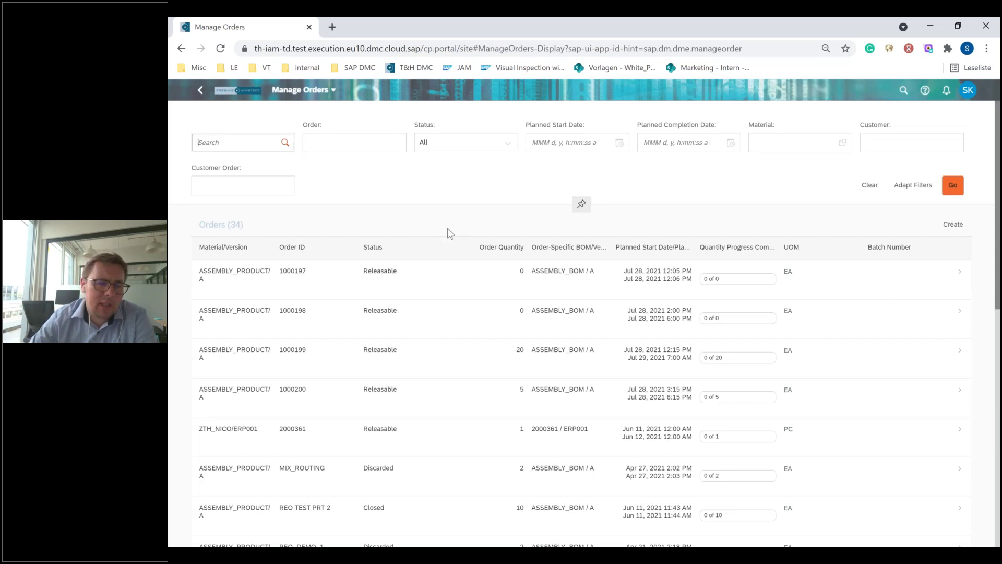
{"action": "scroll", "coordinate": [491, 286], "scroll_direction": "down", "scroll_amount": 1}
{"action": "scroll", "coordinate": [491, 286], "scroll_direction": "down", "scroll_amount": 2}
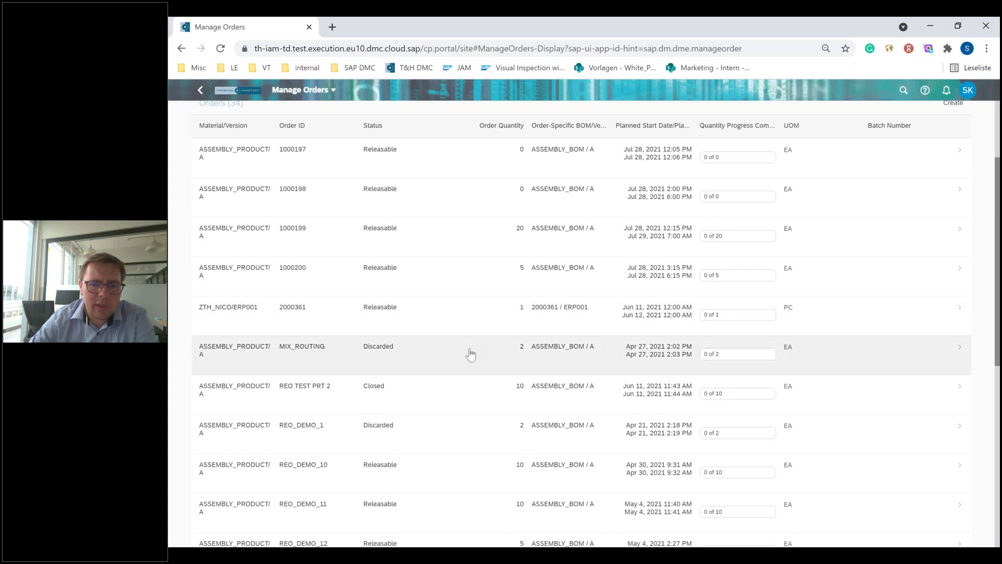
{"action": "scroll", "coordinate": [470, 355], "scroll_direction": "down", "scroll_amount": 3}
{"action": "scroll", "coordinate": [470, 355], "scroll_direction": "up", "scroll_amount": 2}
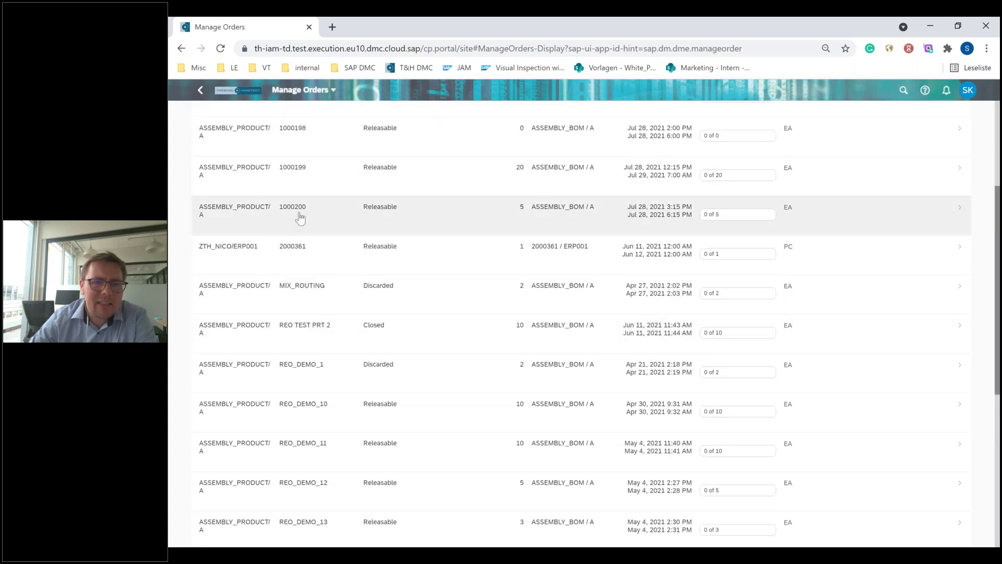
{"action": "left_click", "coordinate": [429, 211]}
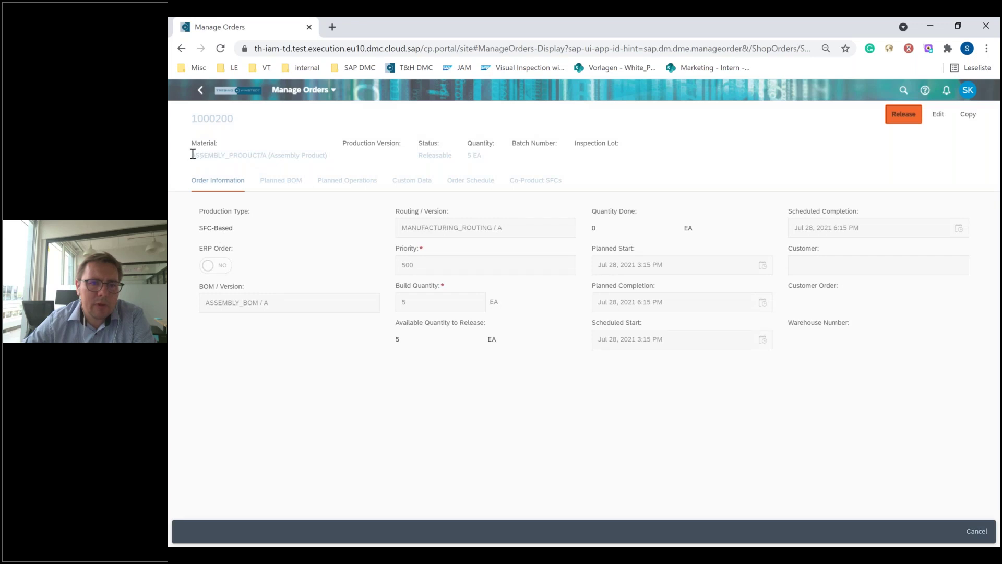
- Review the order's material and general information, including its planned operations and work centers
{"action": "left_click_drag", "start_coordinate": [193, 155], "coordinate": [309, 158]}
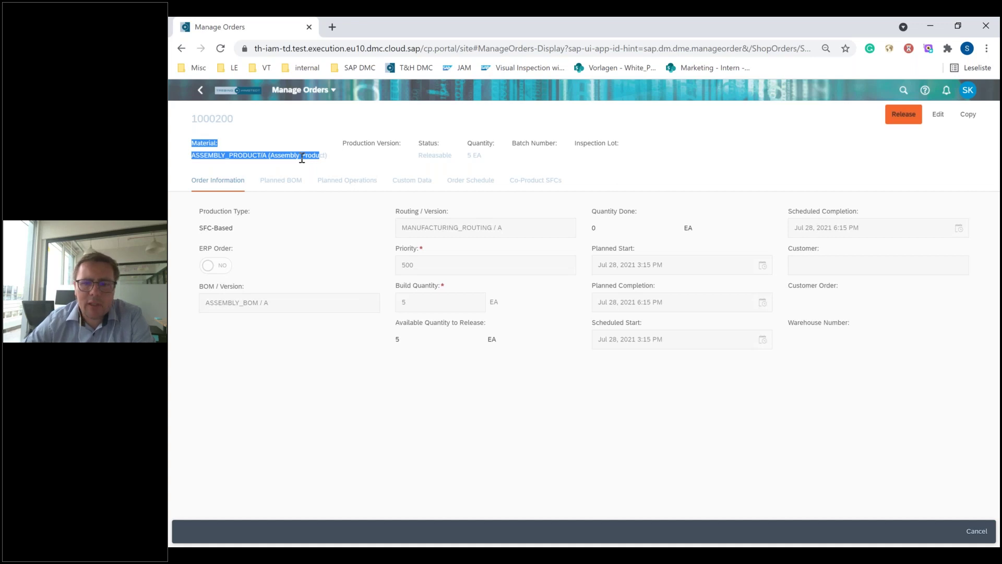
{"action": "left_click", "coordinate": [435, 224]}
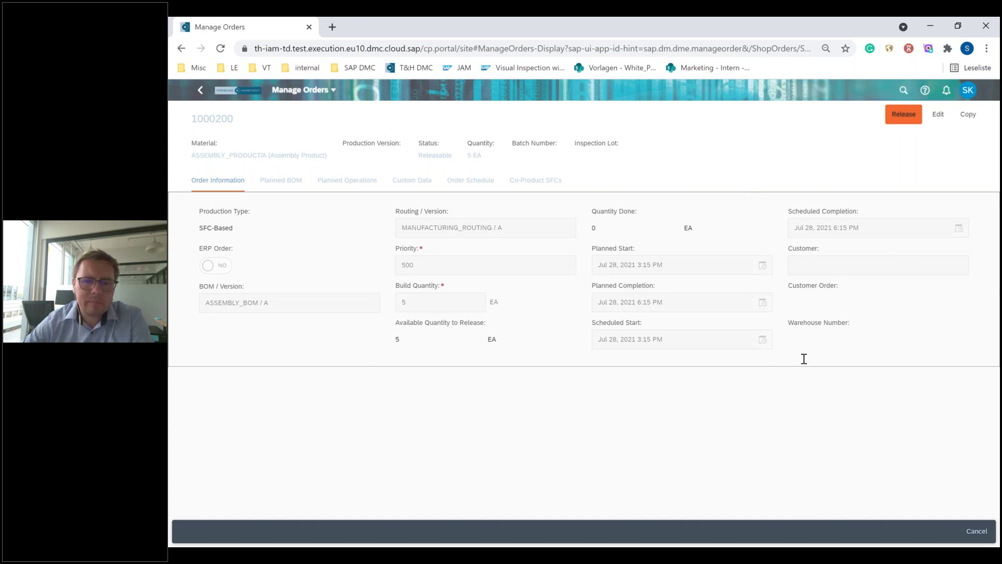
{"action": "left_click", "coordinate": [337, 184]}
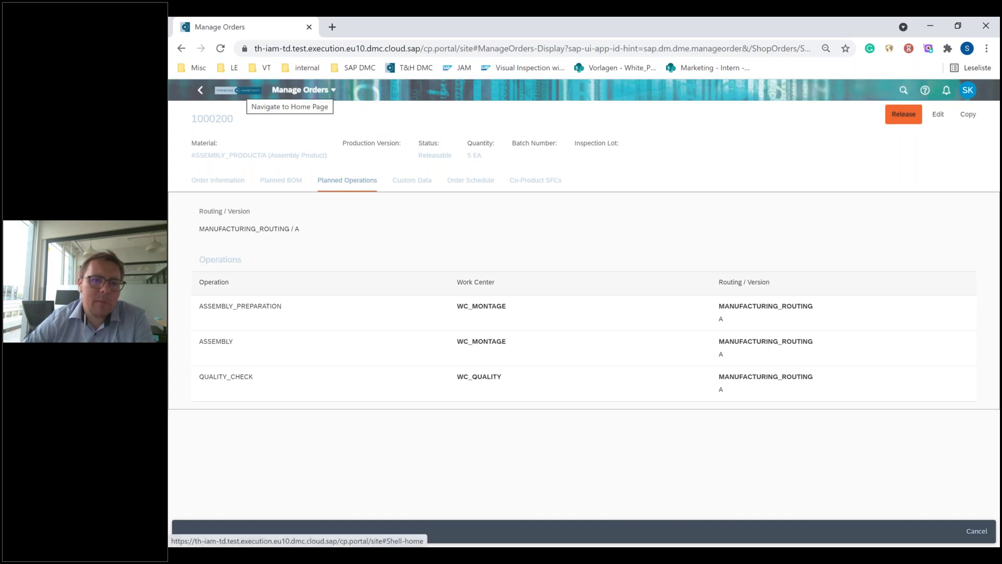
- Open Dispatching and Monitoring in a second browser tab and zoom the schedule in to the hours of July 28
{"action": "middle_click", "coordinate": [238, 90]}
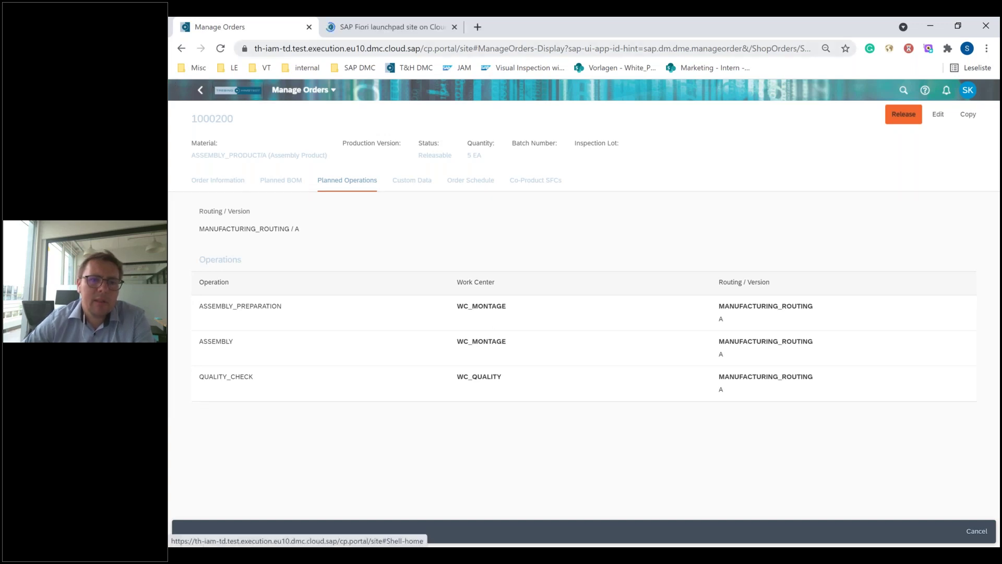
{"action": "left_click", "coordinate": [365, 27]}
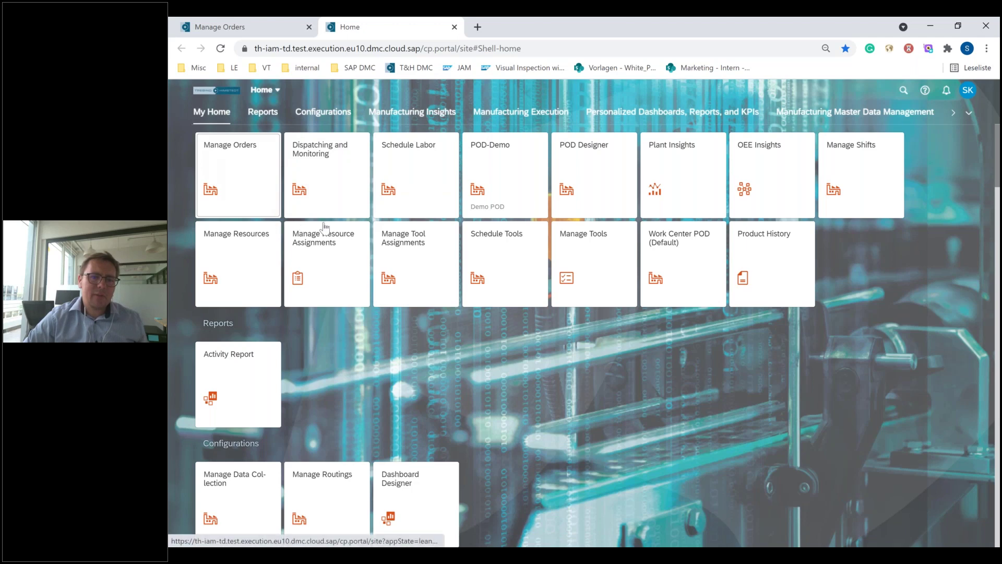
{"action": "left_click", "coordinate": [322, 158]}
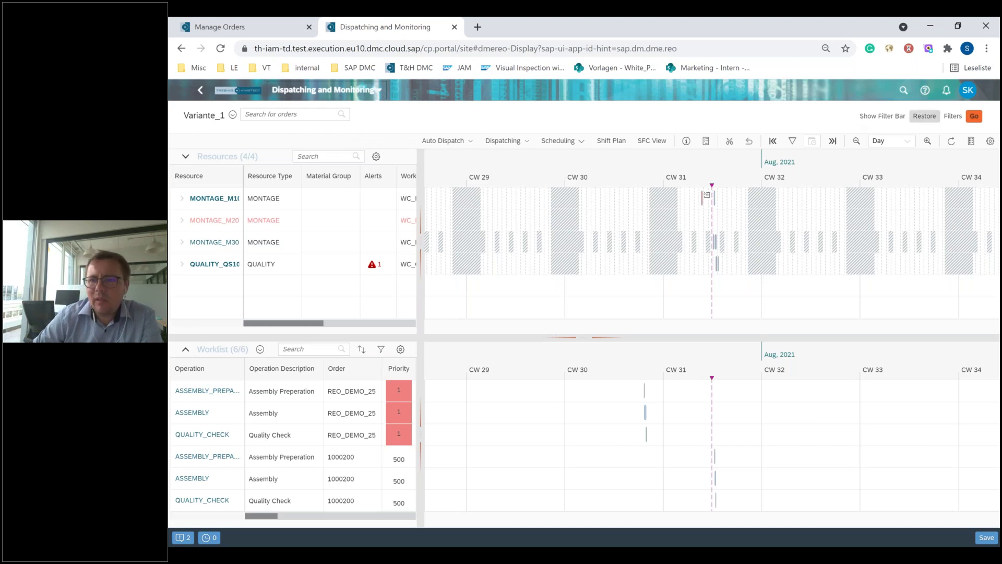
{"action": "left_click", "coordinate": [927, 141]}
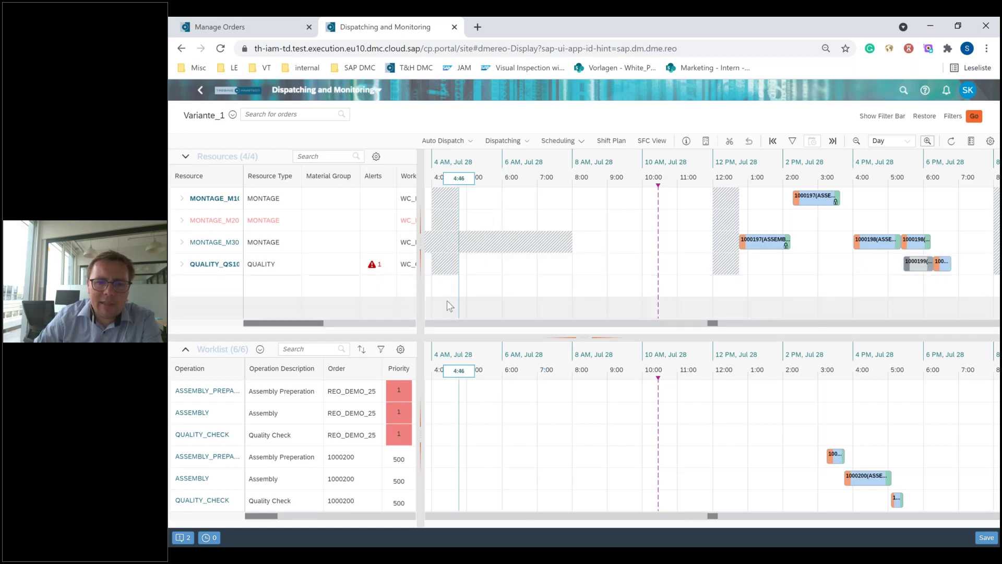
- Expand the resources table and adjust its Resource, Material Group and Work Center column widths to examine the resource details, then narrow the table again
{"action": "left_click_drag", "start_coordinate": [418, 272], "coordinate": [582, 273]}
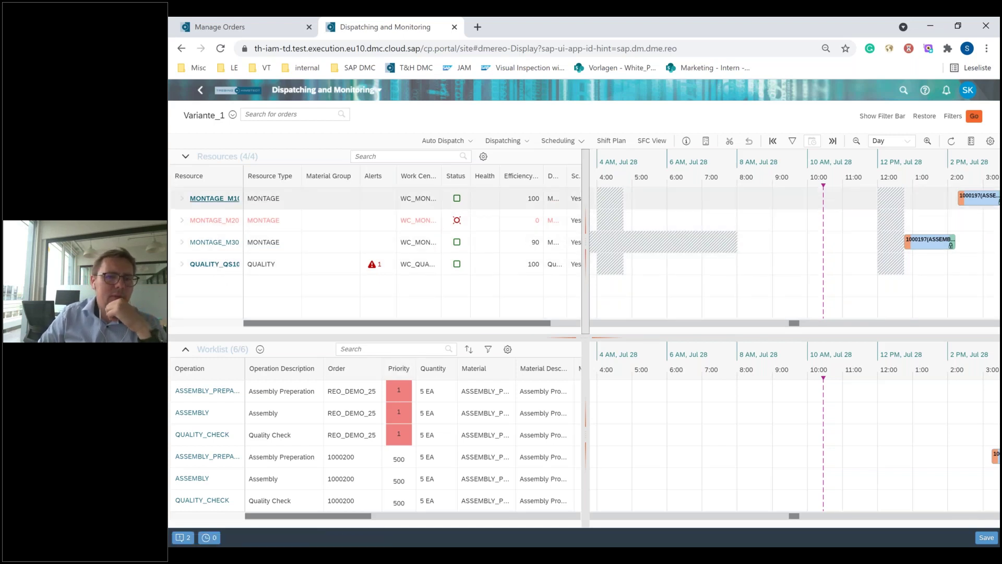
{"action": "left_click_drag", "start_coordinate": [243, 179], "coordinate": [249, 178]}
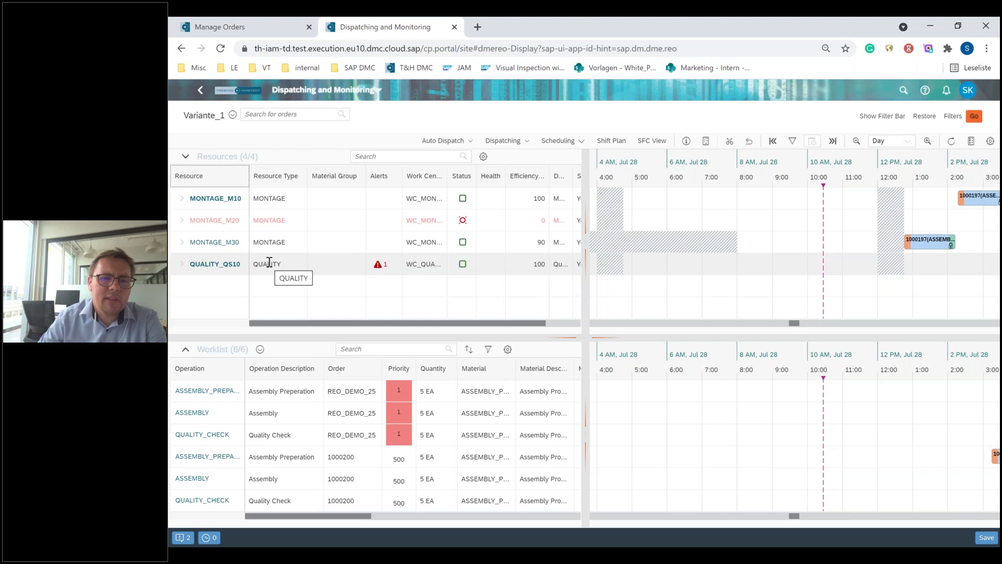
{"action": "left_click_drag", "start_coordinate": [368, 180], "coordinate": [337, 178]}
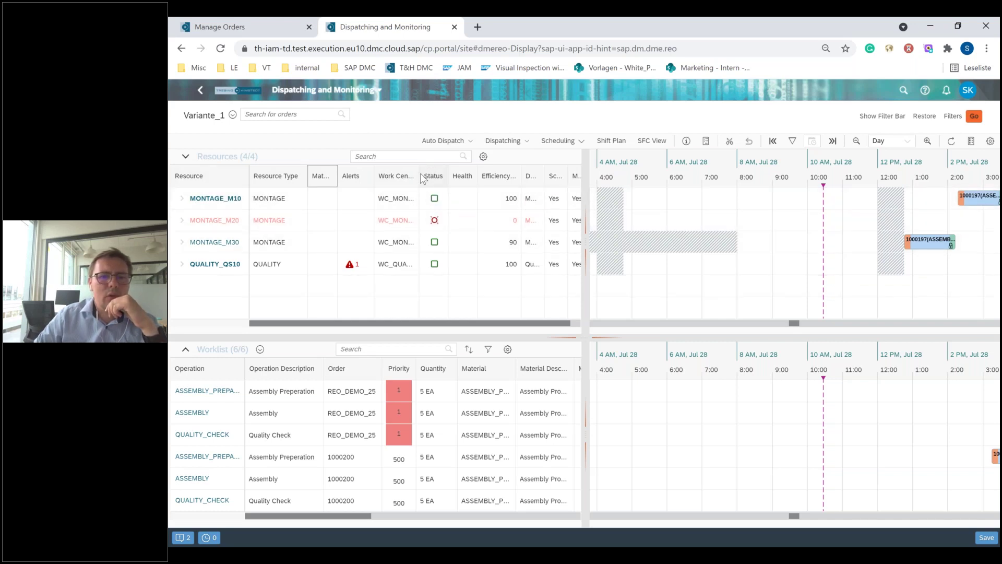
{"action": "left_click_drag", "start_coordinate": [419, 176], "coordinate": [431, 175]}
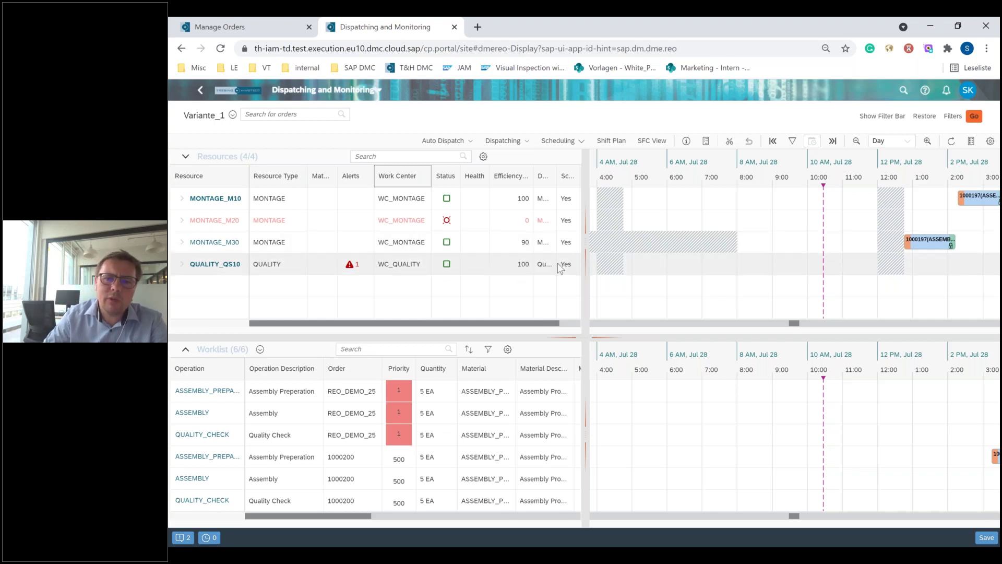
{"action": "left_click_drag", "start_coordinate": [586, 245], "coordinate": [461, 256]}
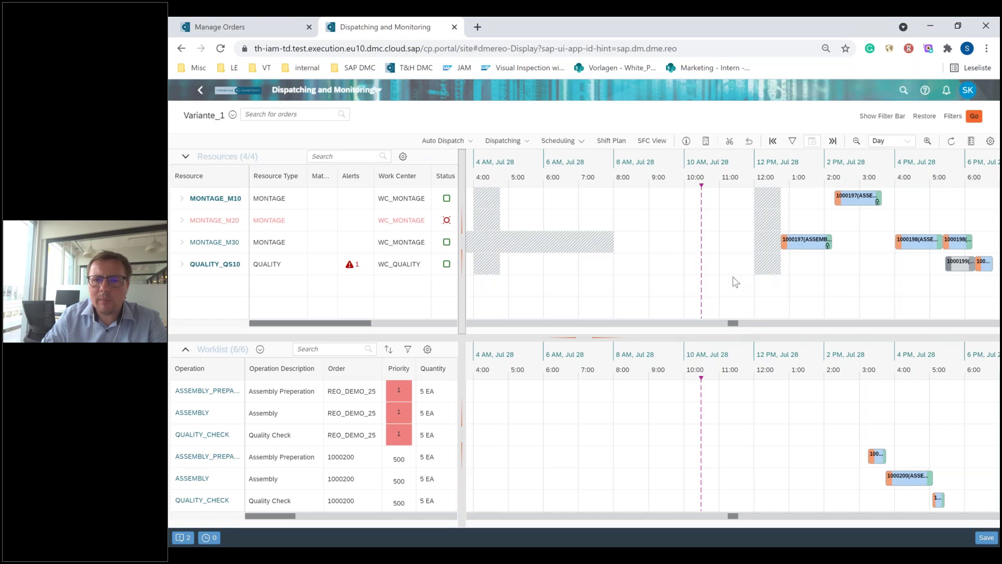
- Examine the resources' scheduled operations through the evening of July 28 and check the legend for activity and status colours
{"action": "mouse_move", "coordinate": [701, 198]}
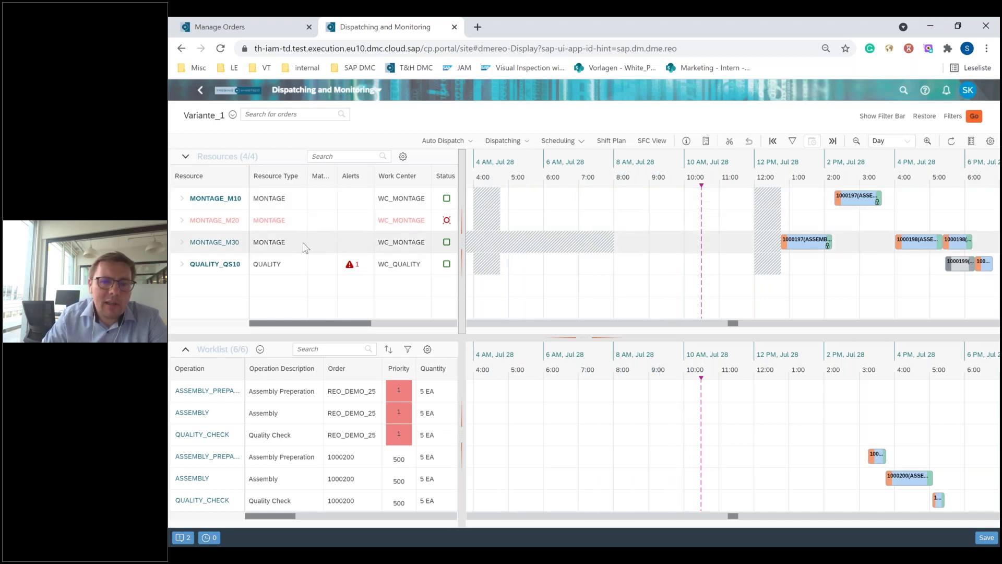
{"action": "left_click_drag", "start_coordinate": [291, 324], "coordinate": [353, 321]}
{"action": "left_click_drag", "start_coordinate": [350, 320], "coordinate": [288, 320]}
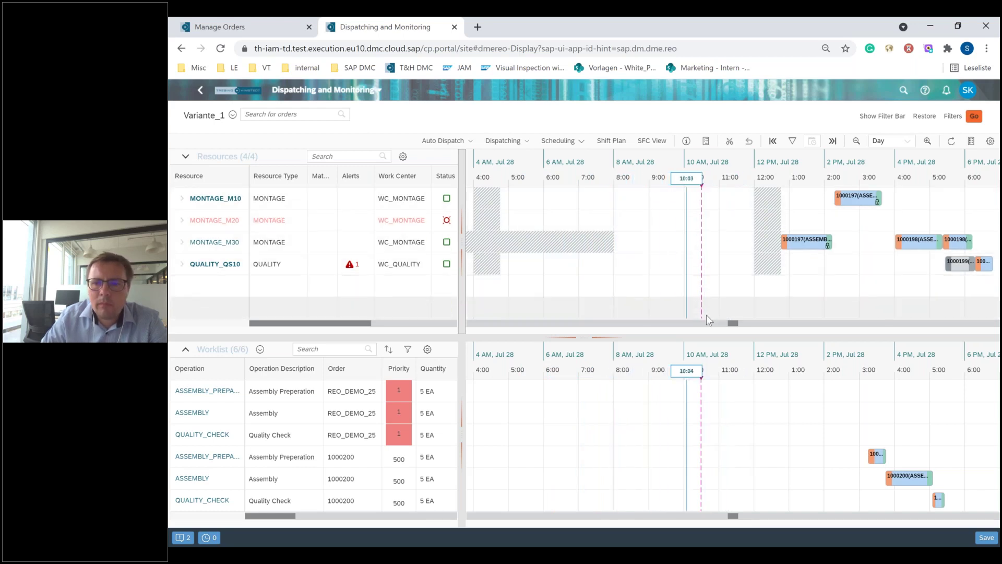
{"action": "left_click_drag", "start_coordinate": [736, 326], "coordinate": [738, 326]}
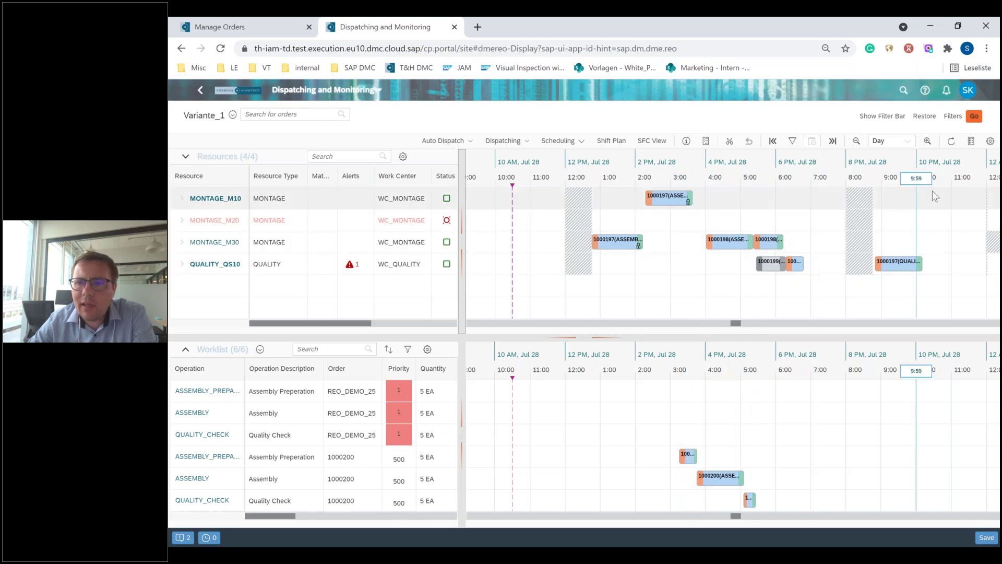
{"action": "left_click", "coordinate": [971, 141]}
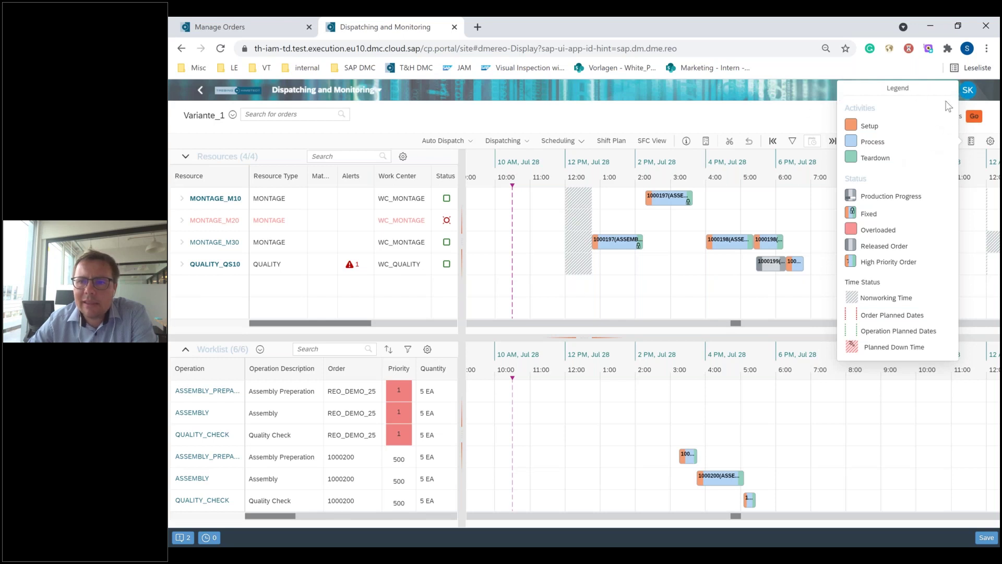
{"action": "left_click", "coordinate": [804, 87]}
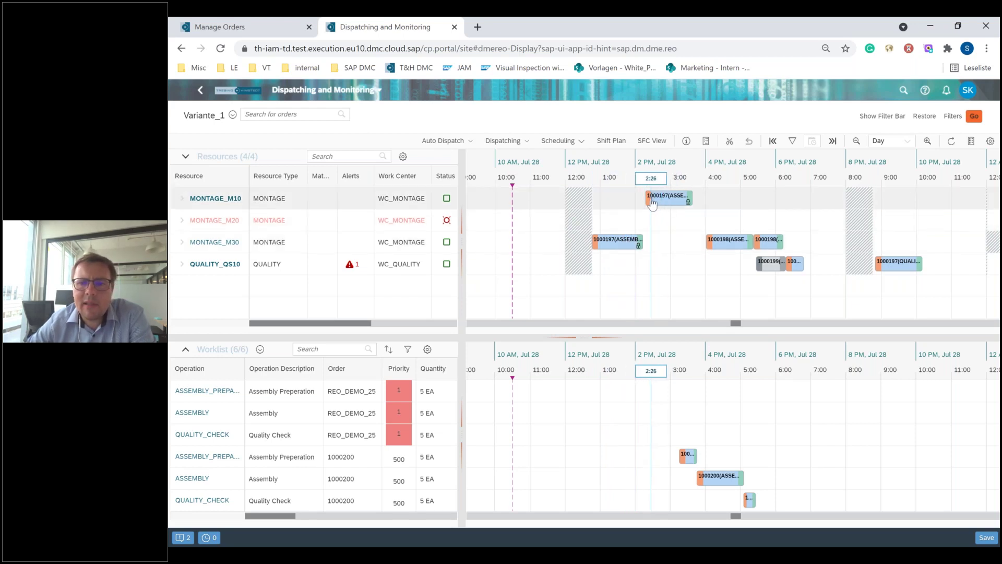
- Inspect the scheduled operations on MONTAGE_M10 and QUALITY_QS10, and open the order view for the MONTAGE_M10 operation
{"action": "left_click", "coordinate": [684, 203]}
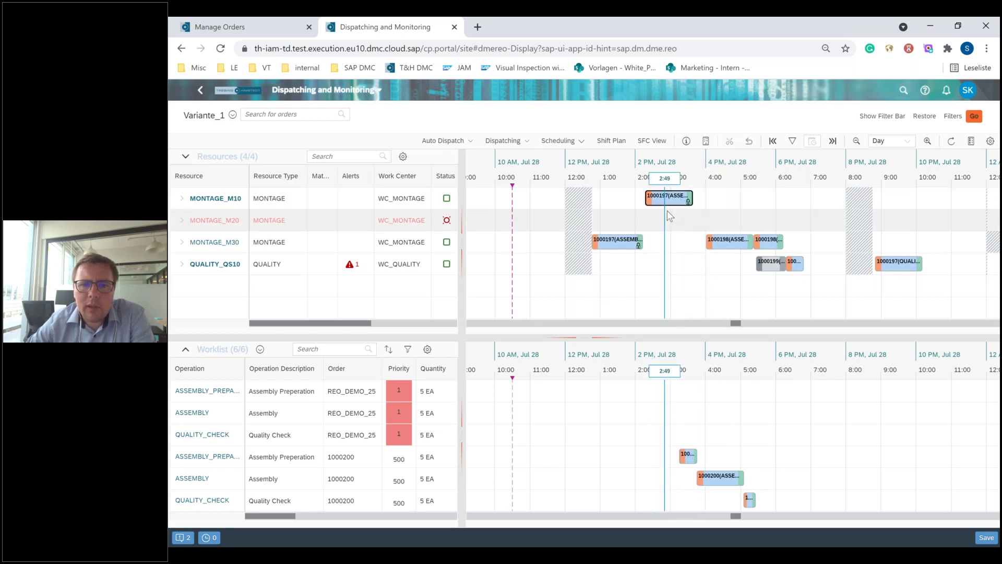
{"action": "left_click", "coordinate": [893, 268]}
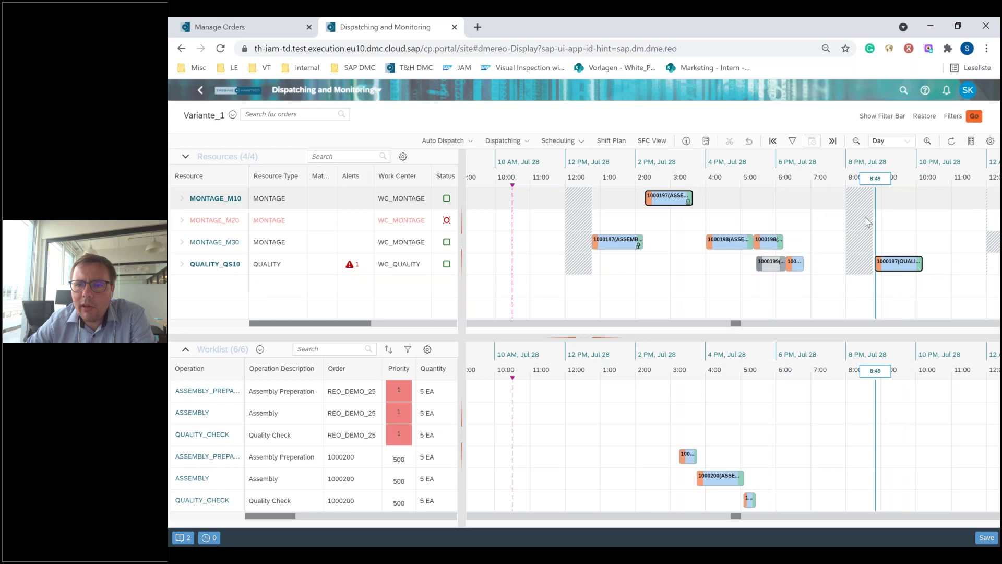
{"action": "left_click", "coordinate": [816, 304]}
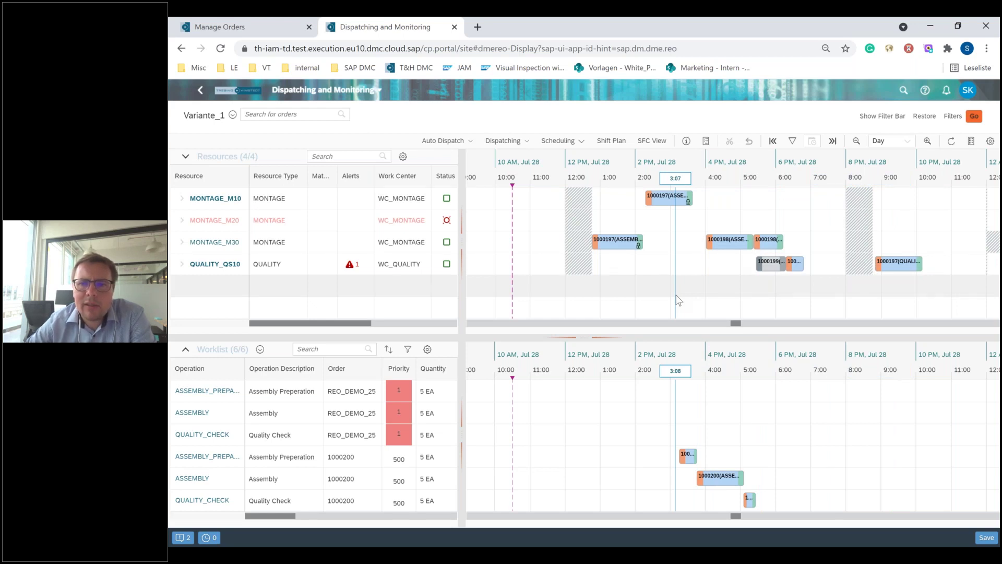
{"action": "left_click", "coordinate": [680, 197]}
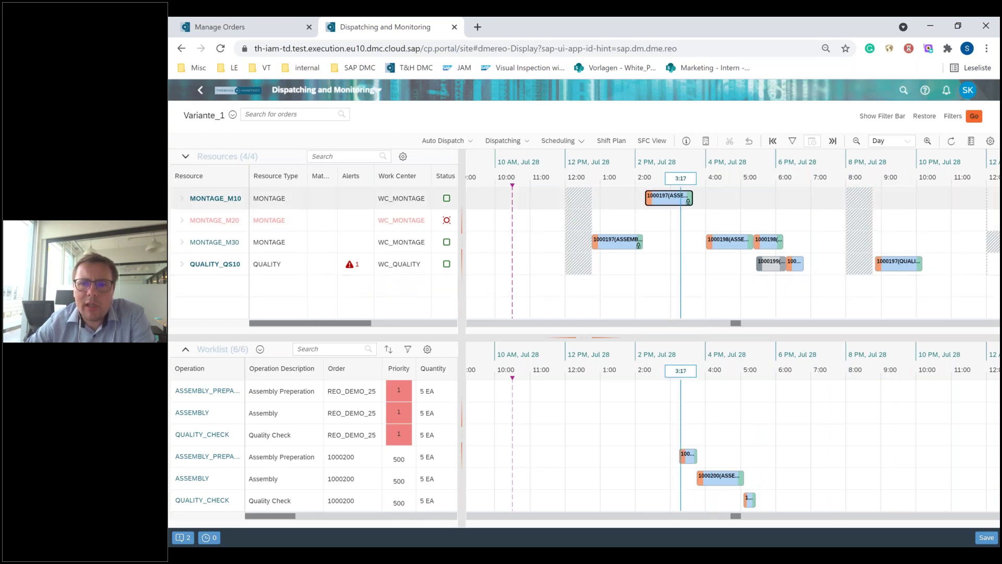
{"action": "left_click", "coordinate": [705, 142]}
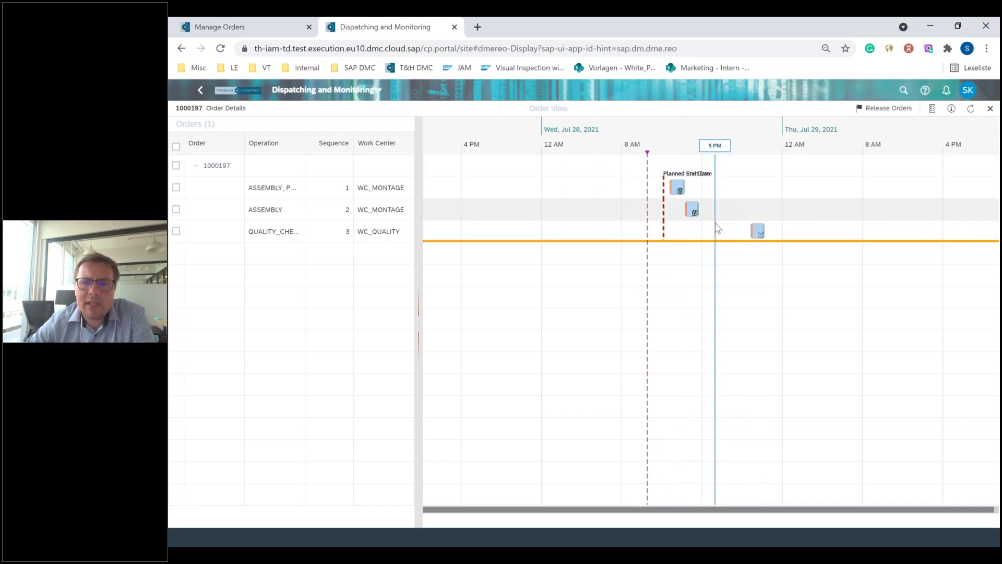
- Leave the order view, reopen Dispatching and Monitoring from the home page, and zoom the schedule in to July 28
{"action": "left_click", "coordinate": [200, 91]}
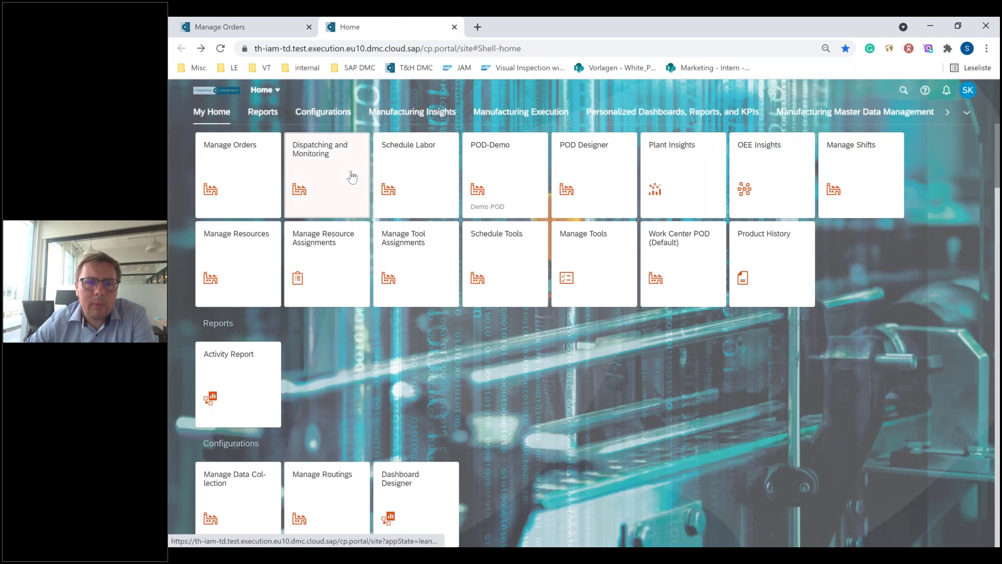
{"action": "left_click", "coordinate": [352, 176]}
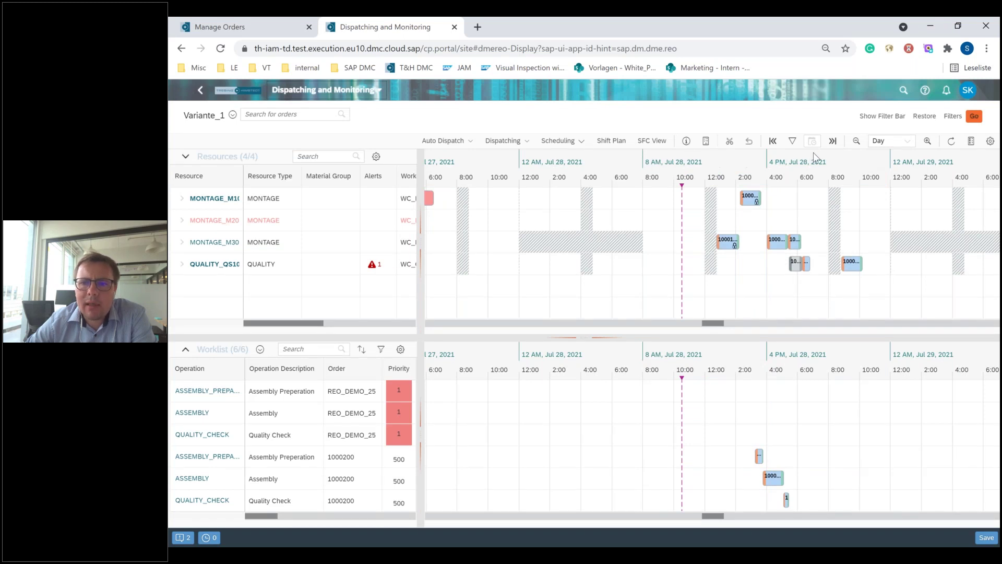
{"action": "left_click", "coordinate": [927, 141]}
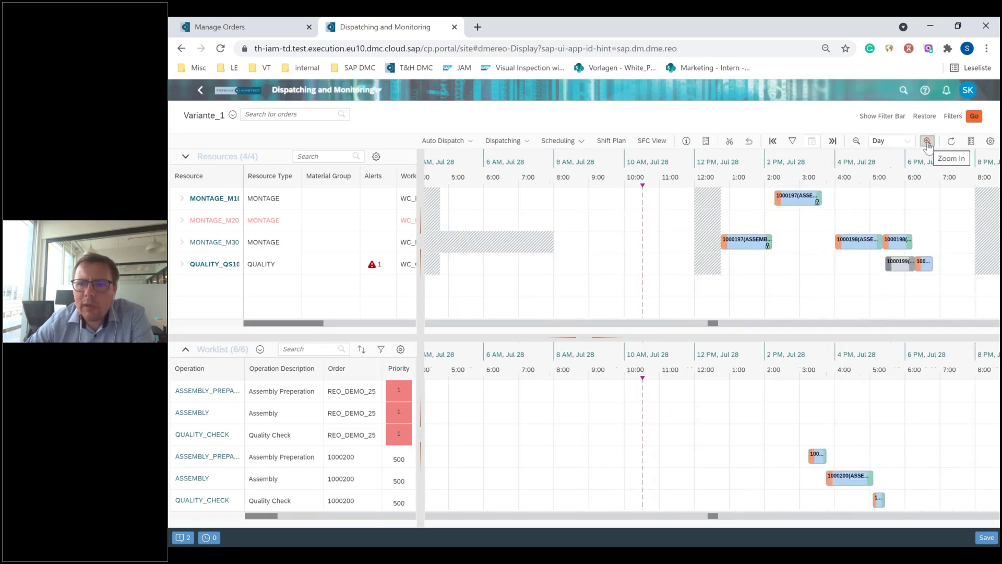
- Examine the July 28 schedule in the more detailed time scale through the evening, and return the chart to the current time
{"action": "left_click", "coordinate": [927, 141]}
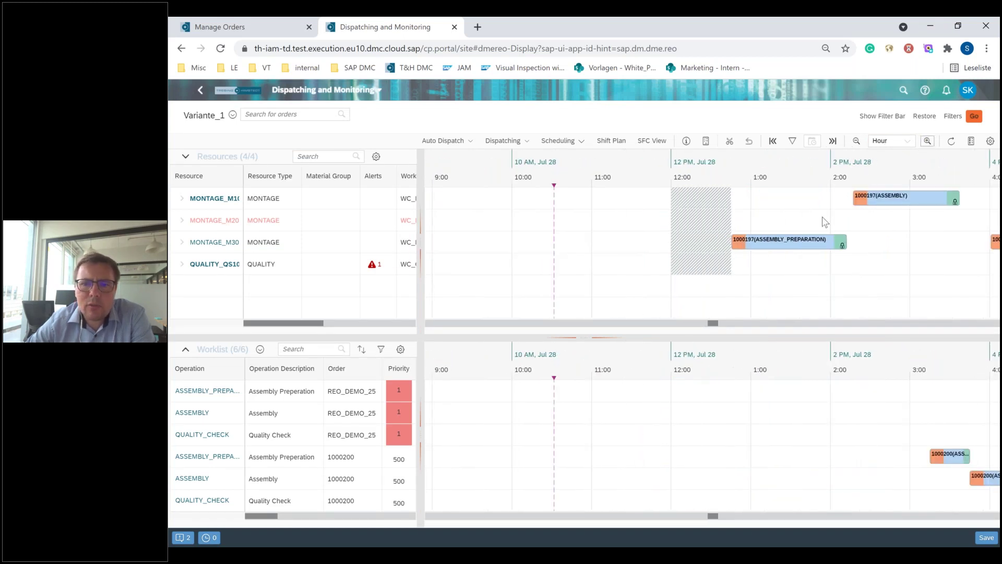
{"action": "left_click_drag", "start_coordinate": [715, 324], "coordinate": [718, 325]}
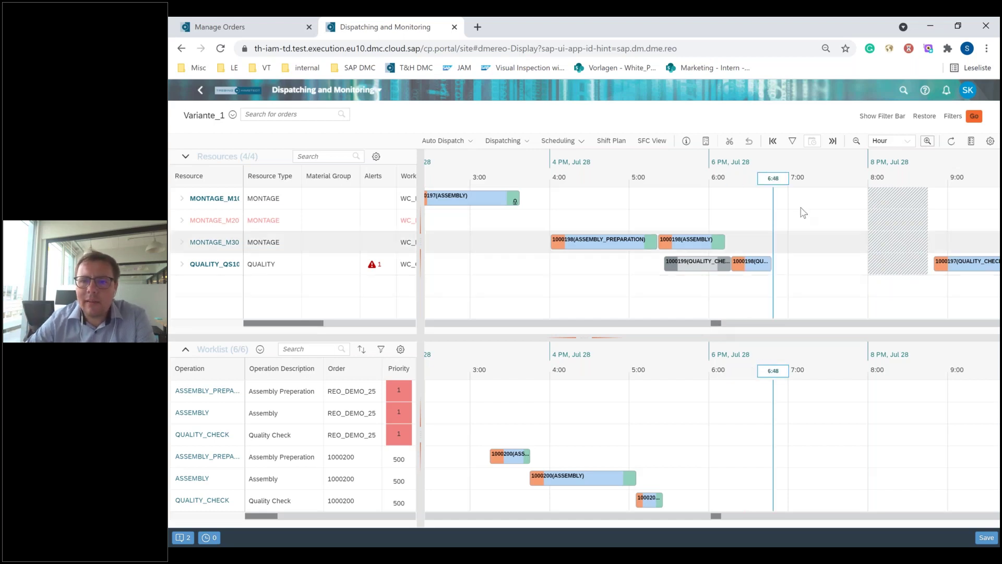
{"action": "left_click", "coordinate": [857, 140]}
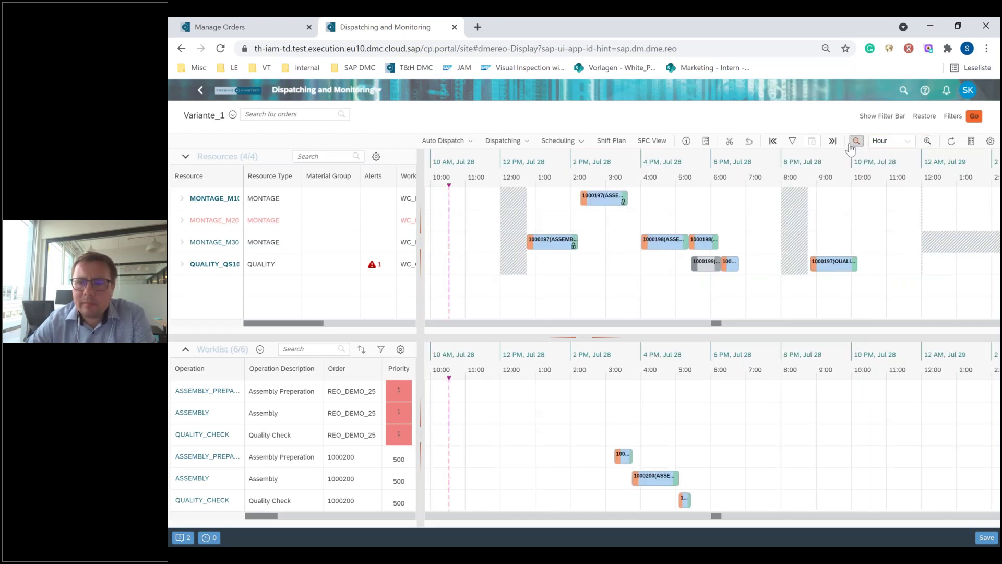
{"action": "left_click", "coordinate": [792, 141]}
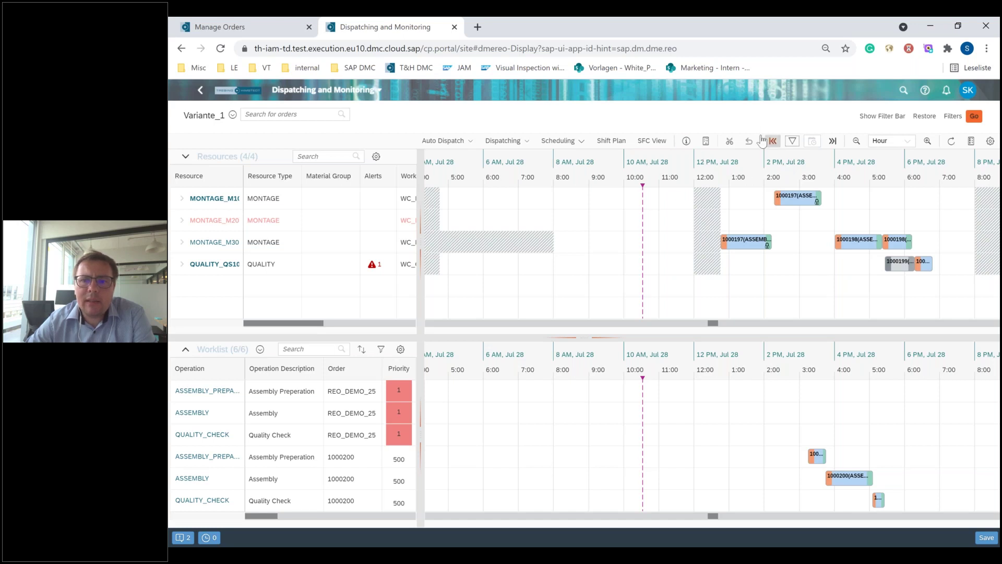
- Show the filter bar to check criteria such as Work Center, Resource, Time Horizon Mode and Planning Range, and hide it again
{"action": "left_click", "coordinate": [886, 117]}
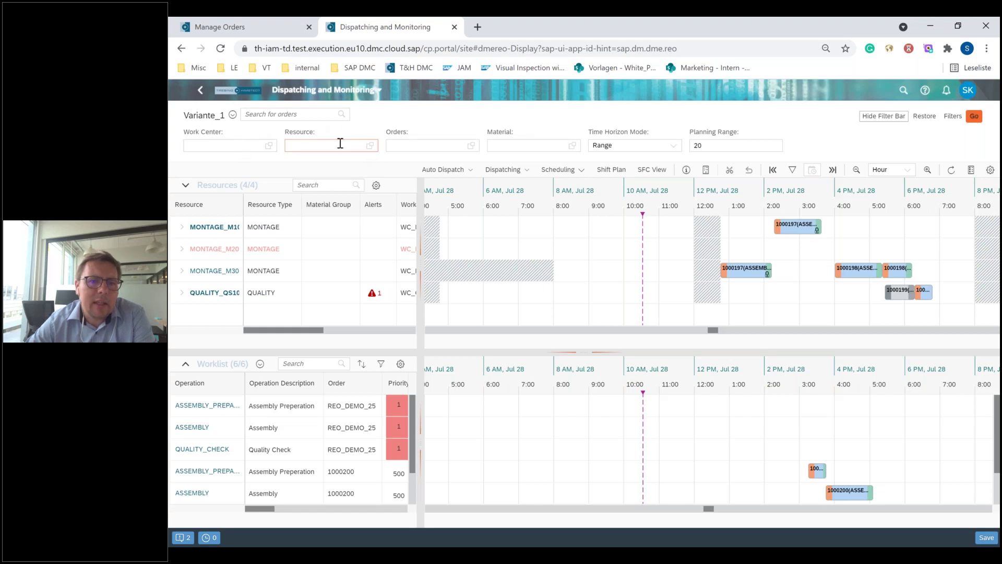
{"action": "left_click", "coordinate": [290, 145]}
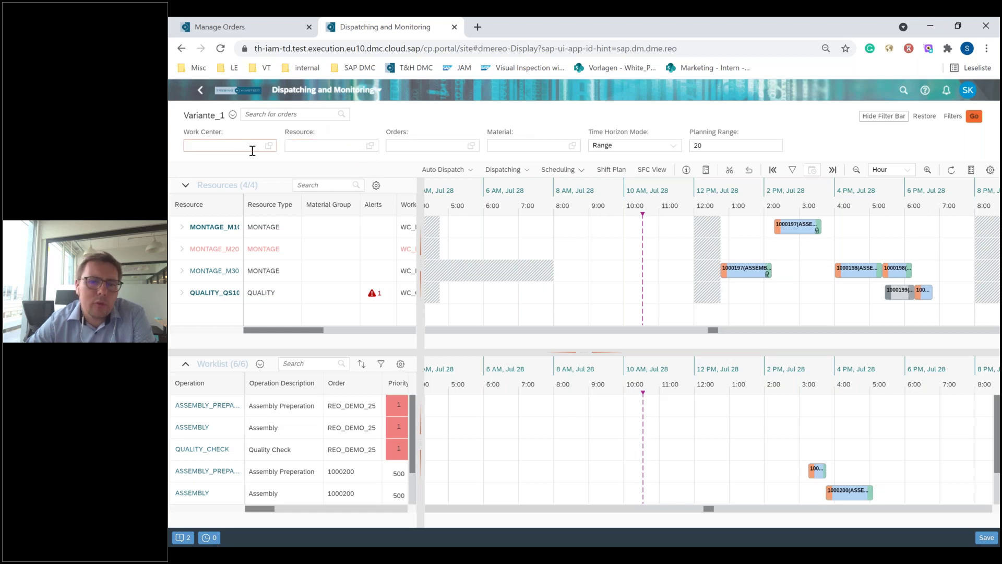
{"action": "left_click", "coordinate": [870, 118]}
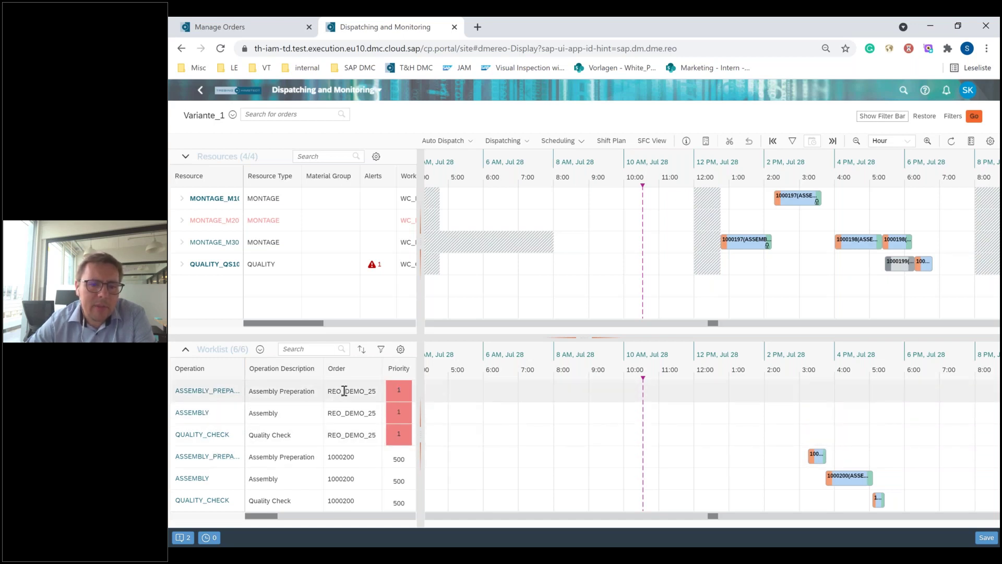
- Examine the worklist's further columns, including the planned and scheduled dates, Customer, Customer Order and order creation date
{"action": "left_click_drag", "start_coordinate": [263, 518], "coordinate": [334, 519]}
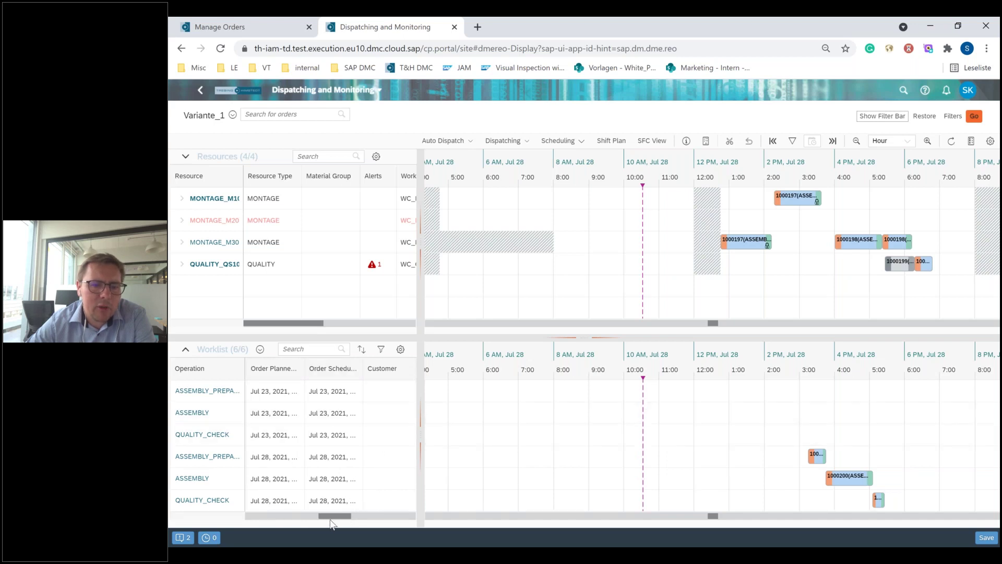
{"action": "left_click_drag", "start_coordinate": [332, 518], "coordinate": [347, 521]}
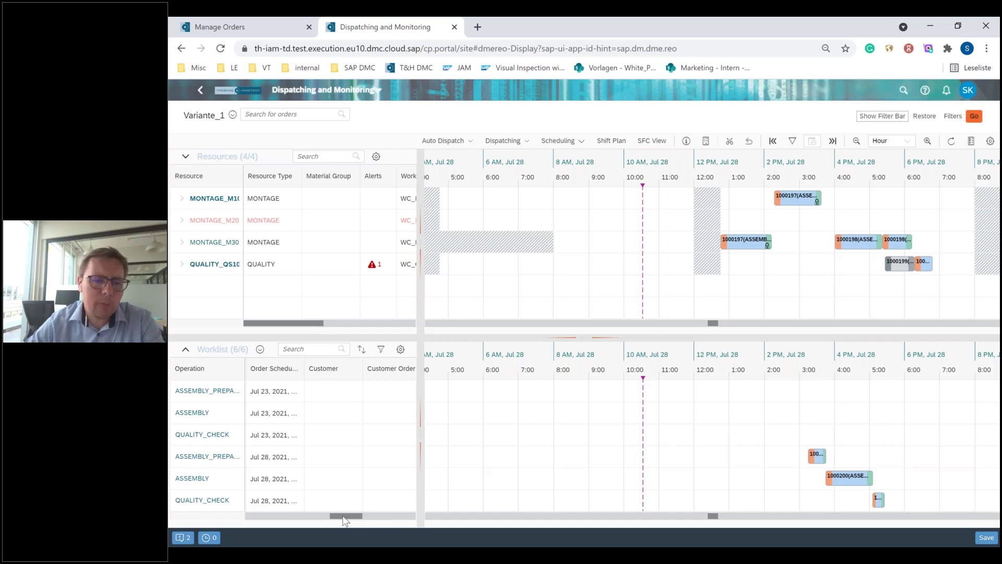
{"action": "left_click_drag", "start_coordinate": [345, 520], "coordinate": [351, 521]}
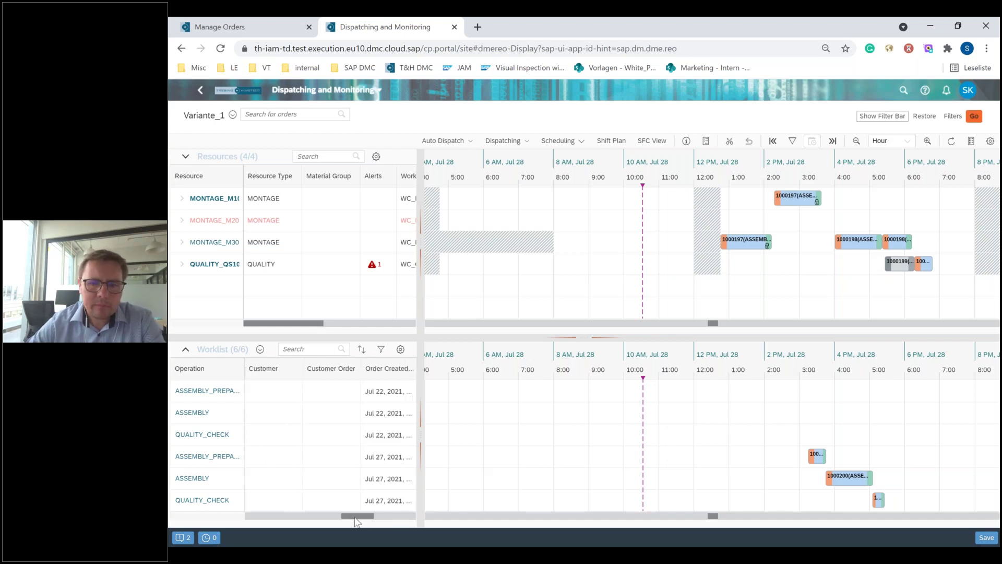
{"action": "left_click_drag", "start_coordinate": [355, 519], "coordinate": [249, 520]}
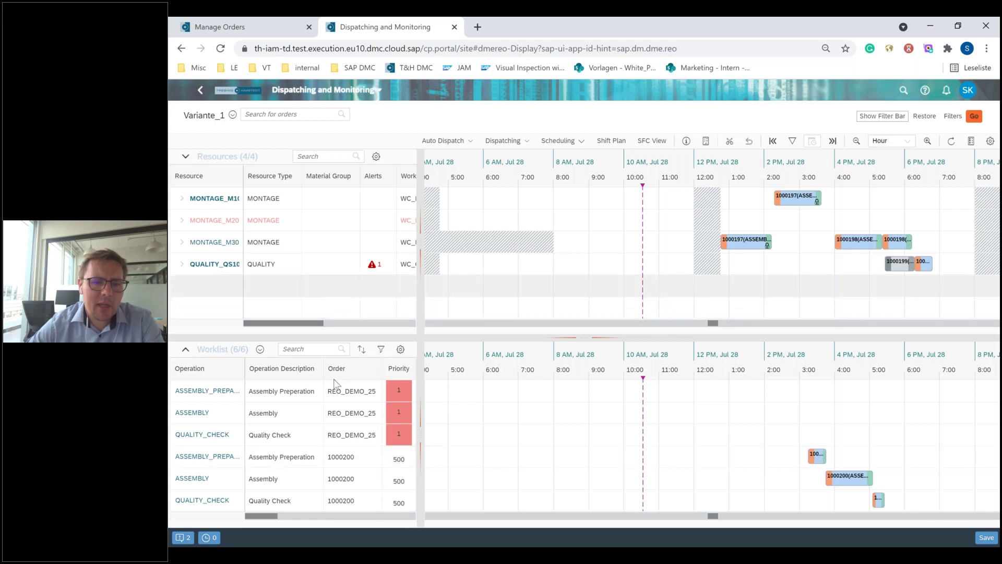
- Search for the priority-500 order to locate its ASSEMBLY_PREPARATION operation in the chart, and clear the search and narrow its results pane
{"action": "left_click", "coordinate": [304, 115]}
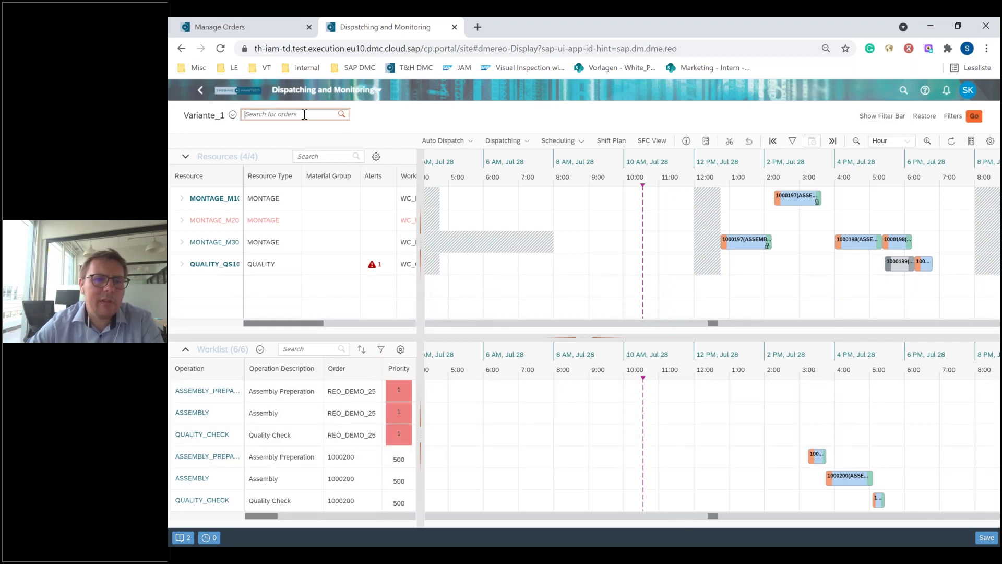
{"action": "type", "text": "1000200"}
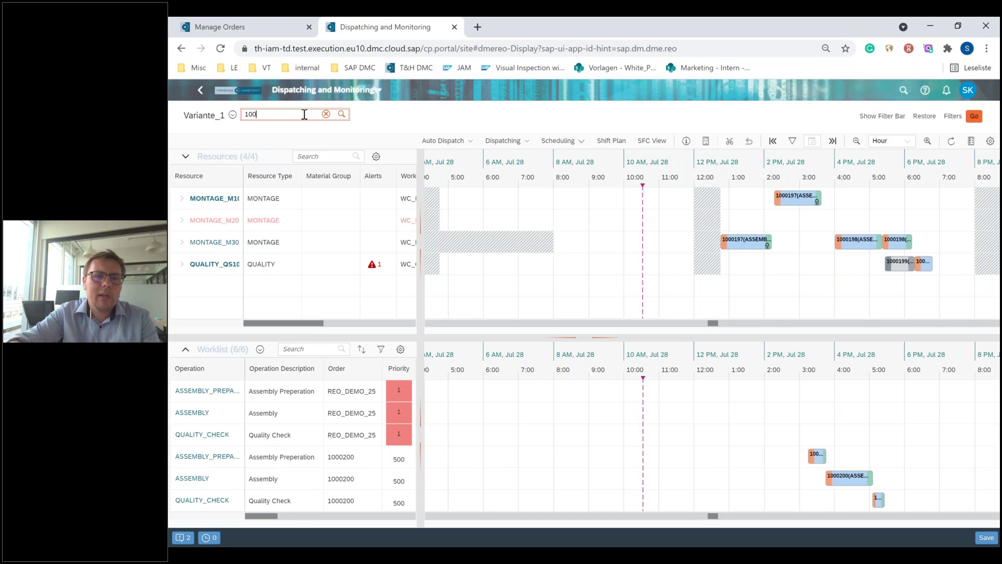
{"action": "key", "text": "Return"}
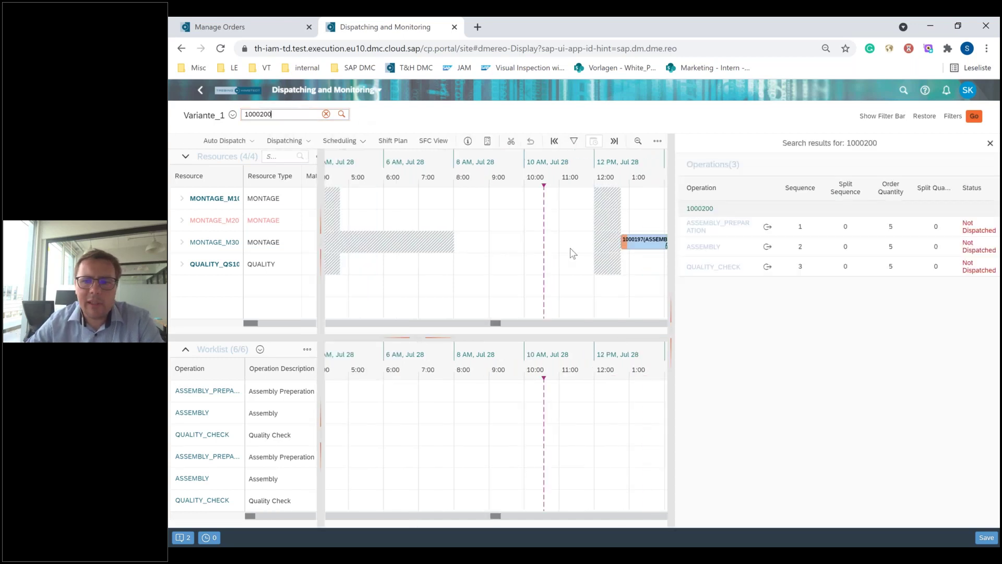
{"action": "left_click", "coordinate": [767, 227]}
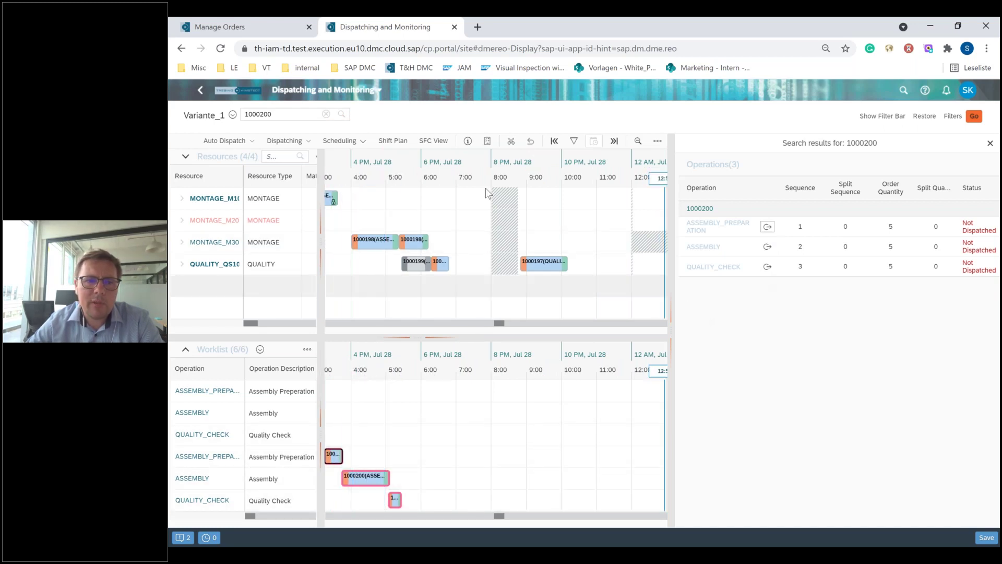
{"action": "left_click", "coordinate": [325, 113]}
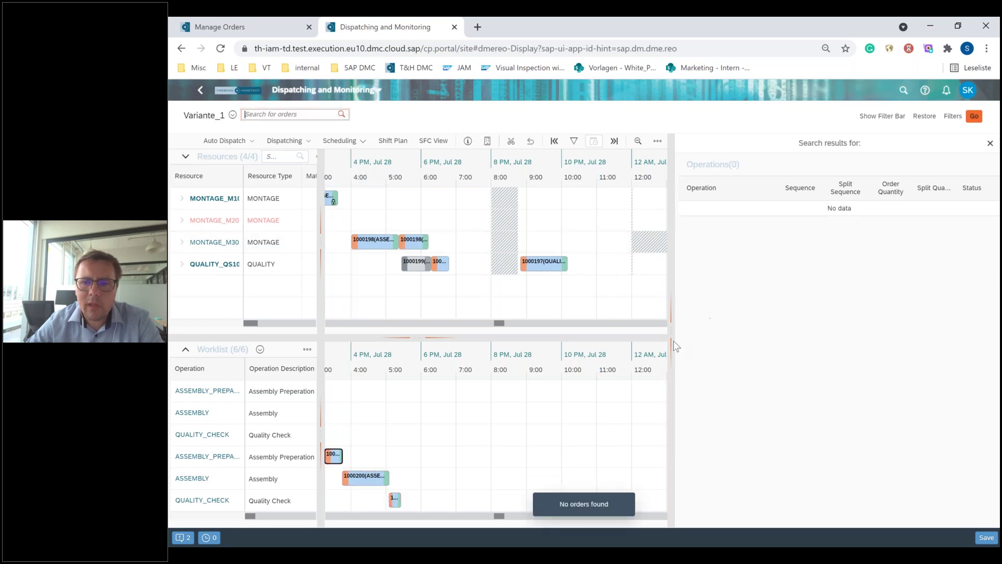
{"action": "left_click_drag", "start_coordinate": [672, 340], "coordinate": [931, 342]}
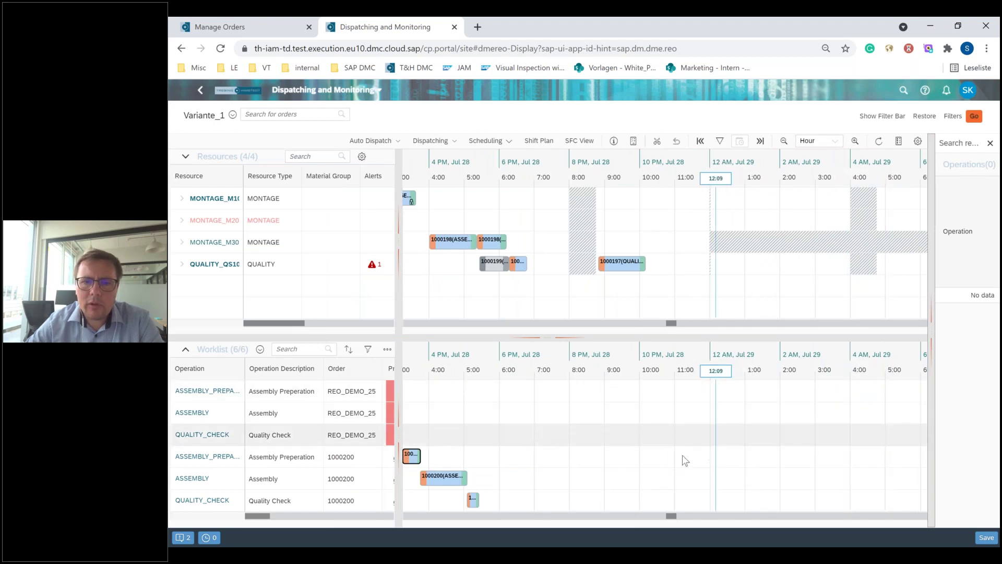
- Select the assembly preparation, assembly and quality check operations of the priority-500 order together in the worklist chart
{"action": "left_click", "coordinate": [720, 141]}
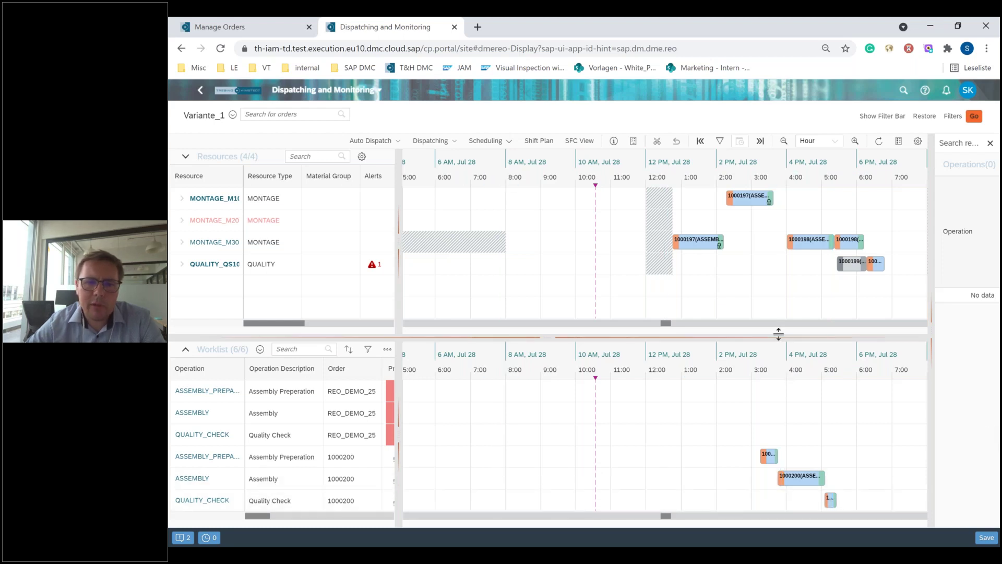
{"action": "left_click", "coordinate": [767, 455]}
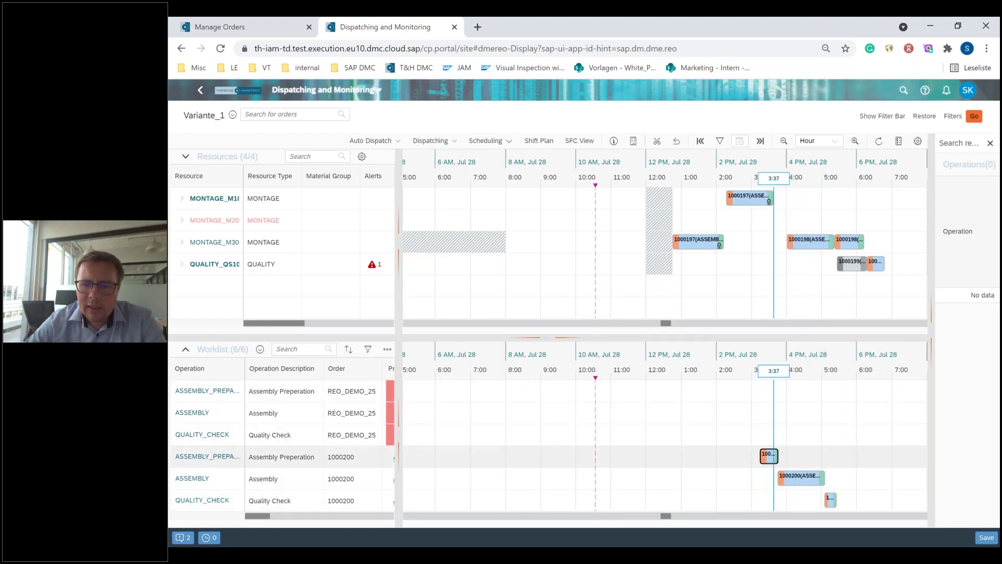
{"action": "left_click", "coordinate": [813, 486], "text": "ctrl"}
{"action": "left_click", "coordinate": [830, 500], "text": "ctrl"}
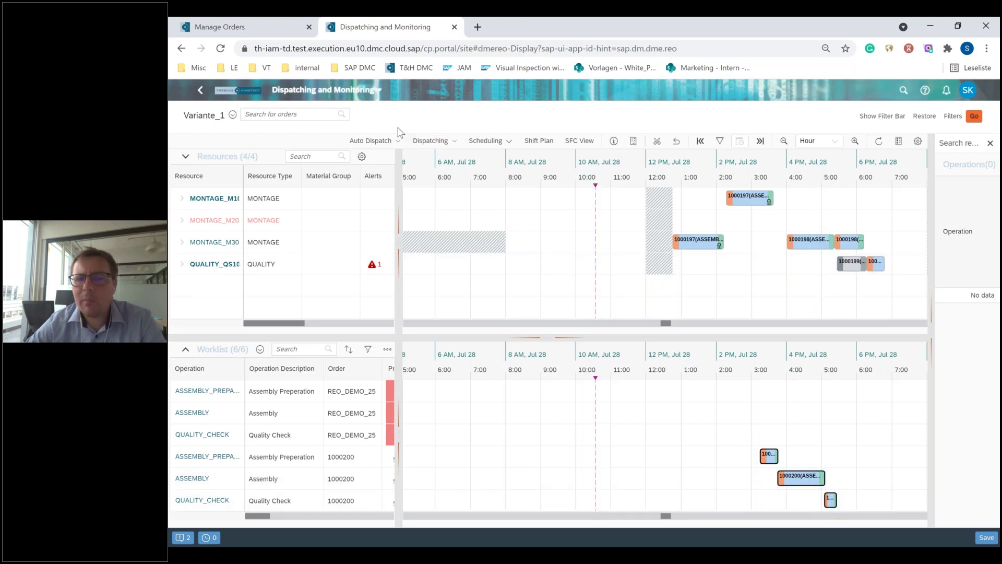
- Review the dispatching commands, scheduling options and auto-dispatch methods, and check the last scheduling results
{"action": "left_click", "coordinate": [451, 142]}
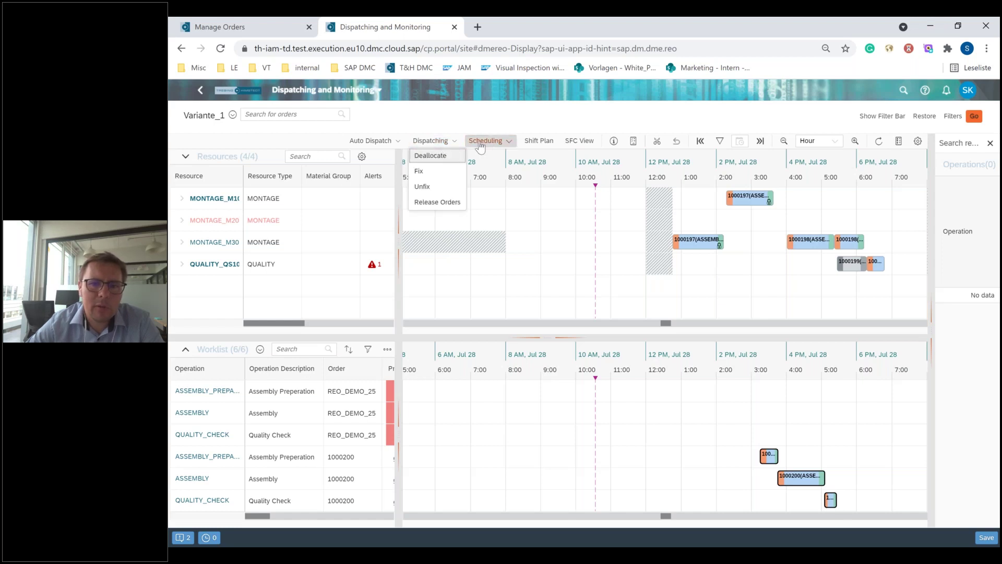
{"action": "left_click", "coordinate": [488, 142]}
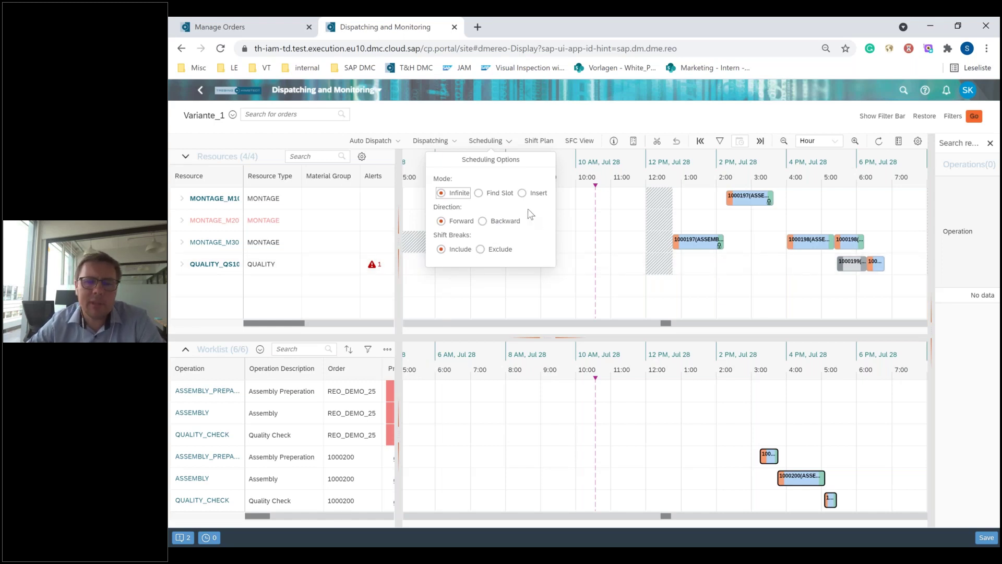
{"action": "left_click", "coordinate": [397, 141]}
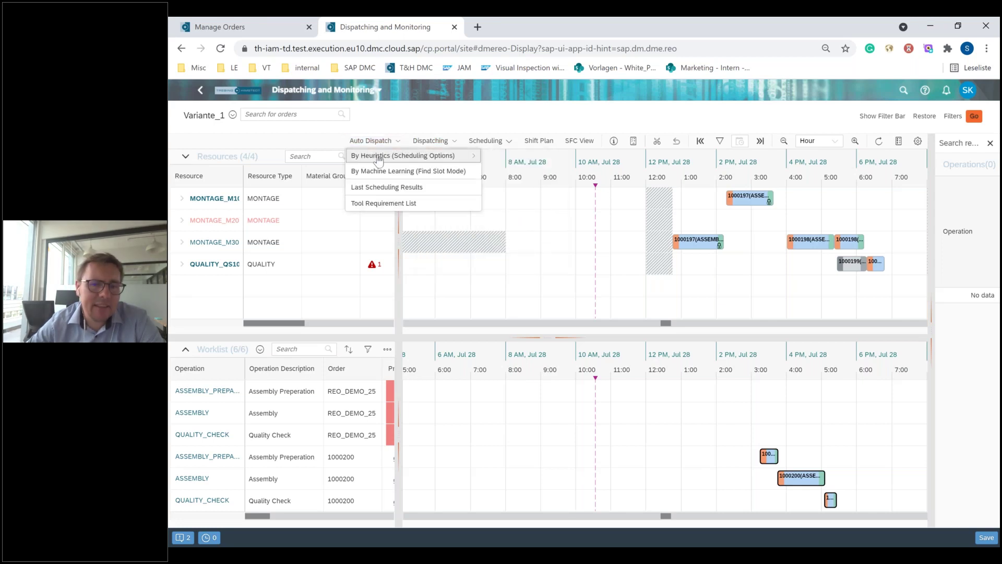
{"action": "mouse_move", "coordinate": [379, 157]}
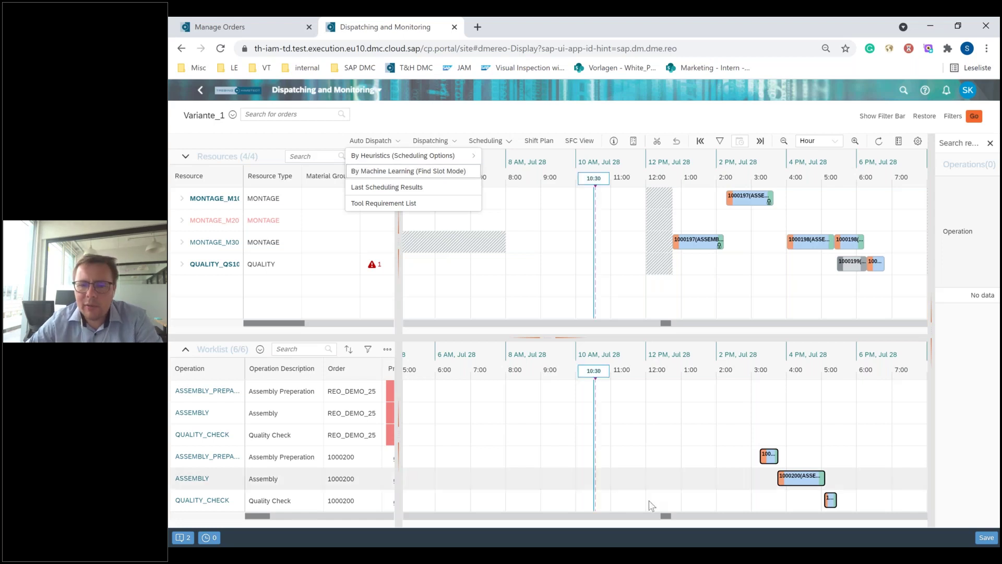
{"action": "left_click", "coordinate": [386, 186]}
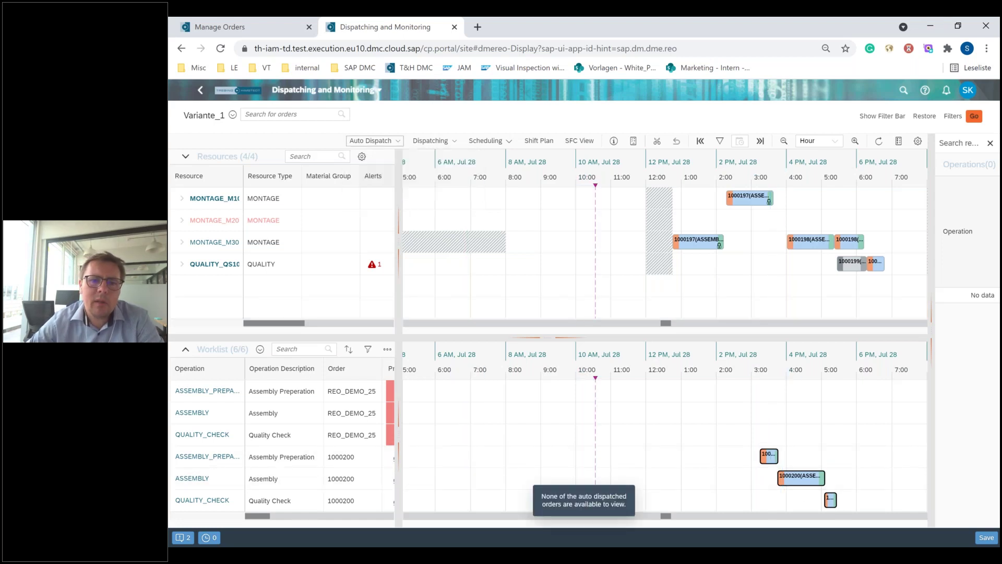
- Auto-dispatch the selected operations by machine learning in Find Slot mode, and move the assembly preparation on MONTAGE_M30 earlier to about 2:20 PM
{"action": "left_click", "coordinate": [383, 145]}
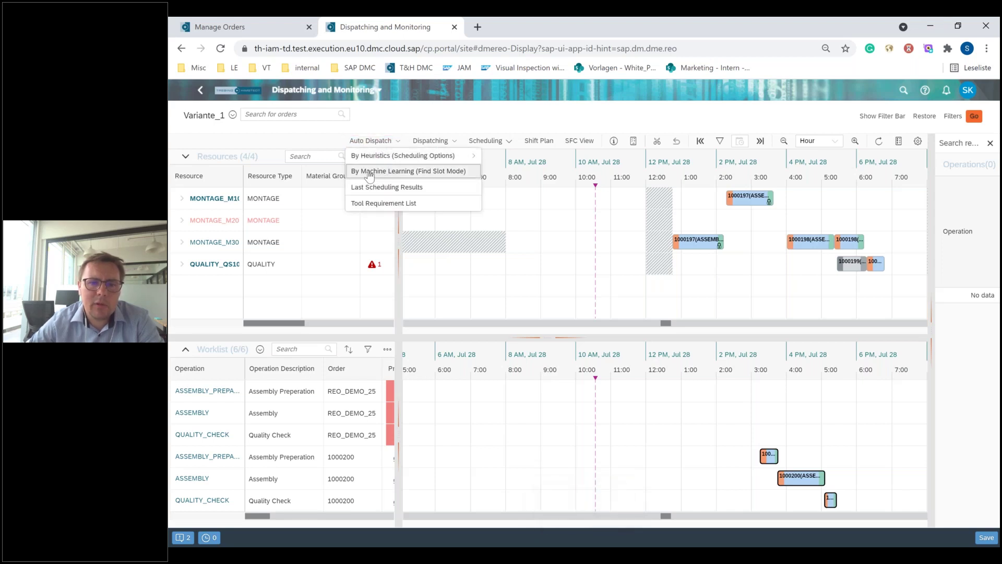
{"action": "left_click", "coordinate": [393, 175]}
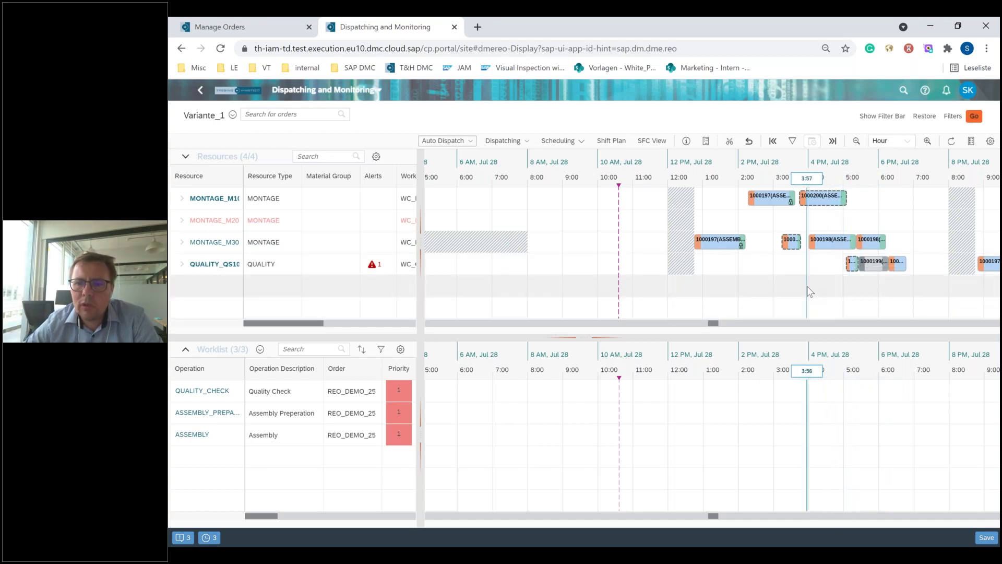
{"action": "left_click_drag", "start_coordinate": [797, 243], "coordinate": [753, 233]}
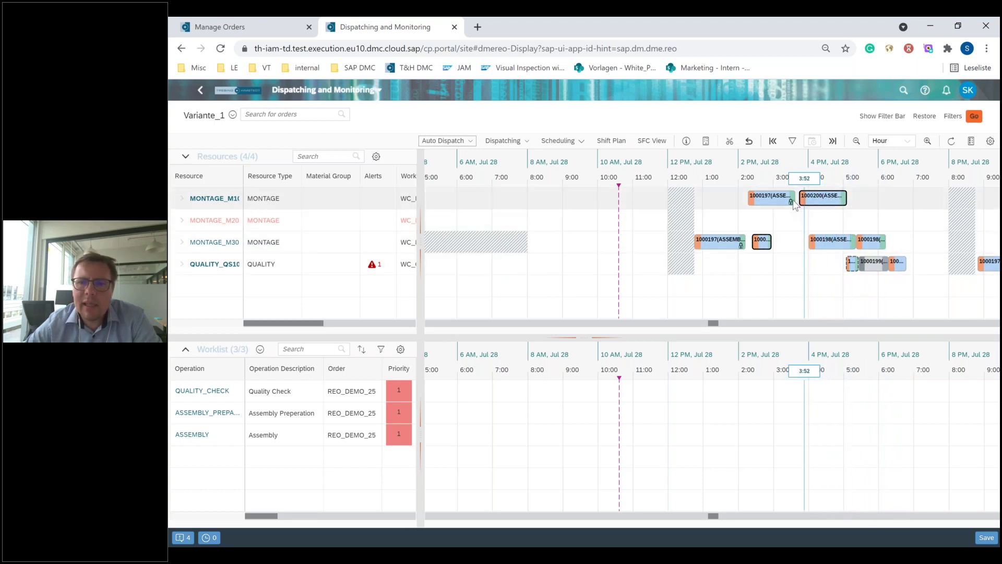
- Split the newly dispatched assembly operation on MONTAGE_M10 with a split quantity of 2
{"action": "left_click", "coordinate": [730, 142]}
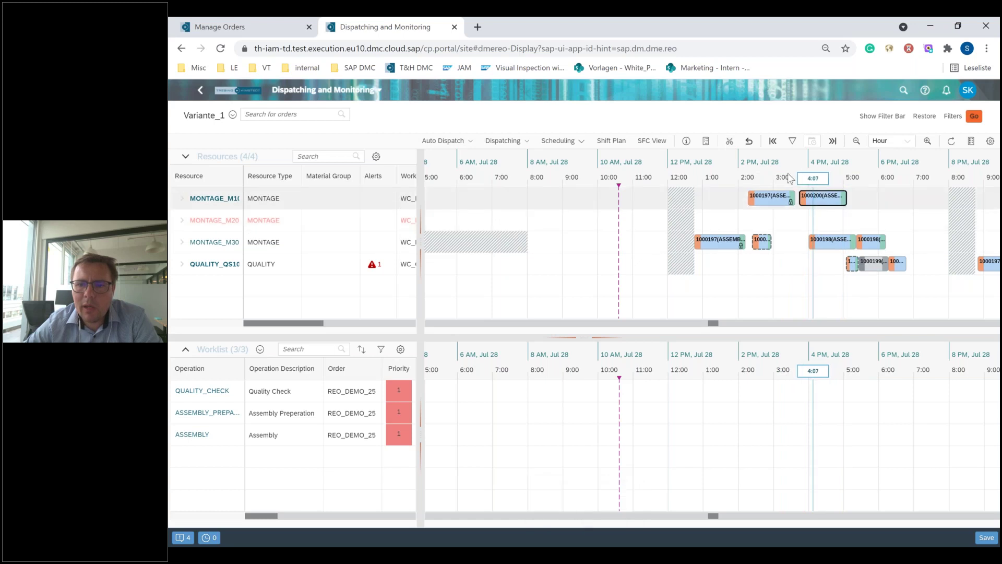
{"action": "left_click", "coordinate": [731, 143]}
{"action": "left_click", "coordinate": [730, 143]}
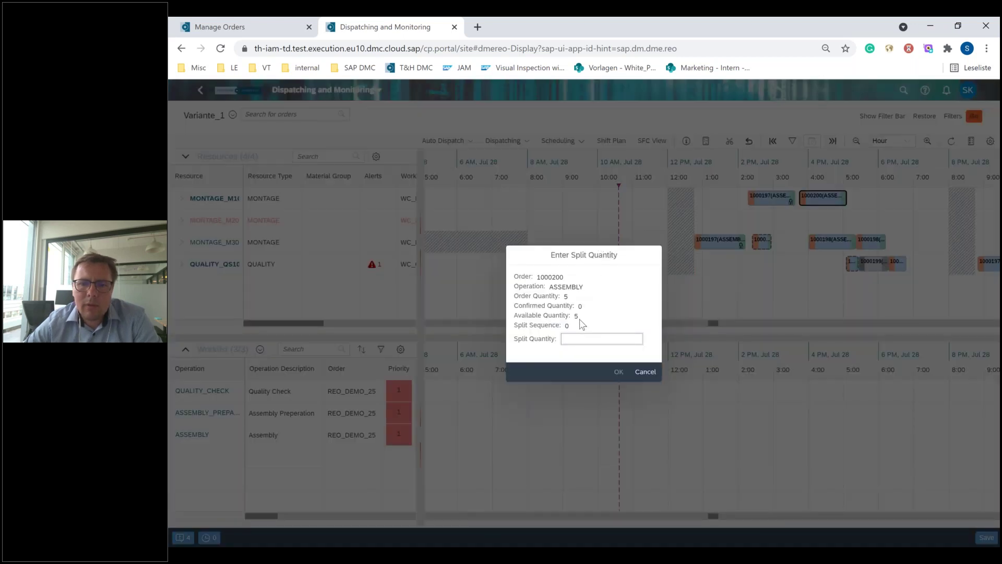
{"action": "type", "text": "2"}
{"action": "left_click", "coordinate": [619, 372]}
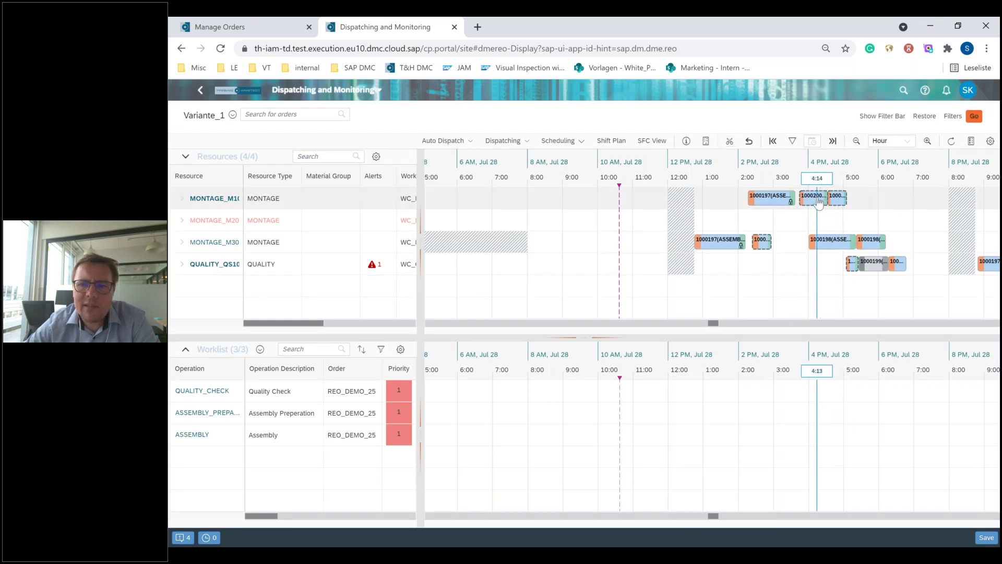
- Move the first part of the split assembly to MONTAGE_M30 at about 3 PM, and shift the remaining part on MONTAGE_M10 to about 4 PM
{"action": "left_click_drag", "start_coordinate": [819, 204], "coordinate": [776, 239]}
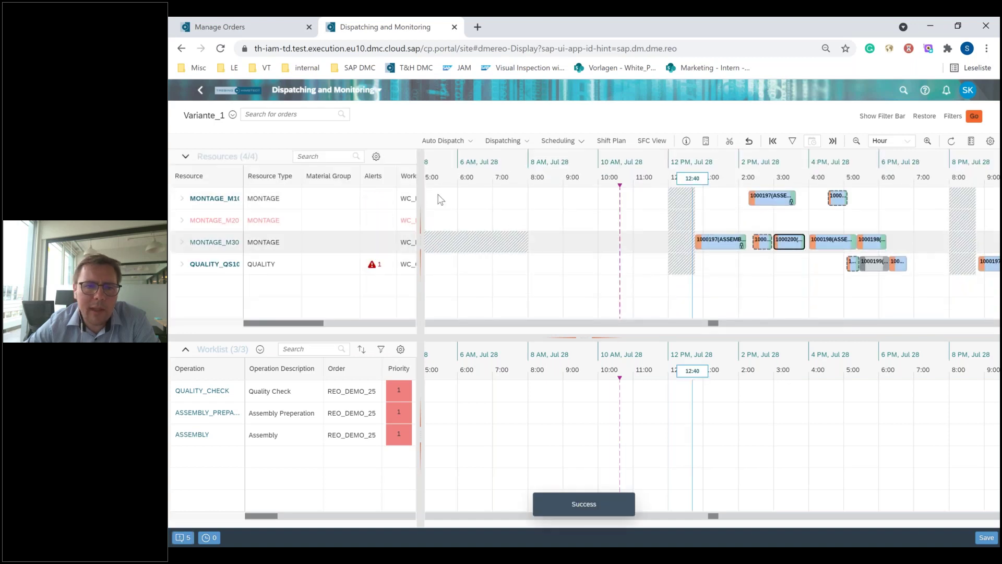
{"action": "left_click_drag", "start_coordinate": [840, 203], "coordinate": [817, 193]}
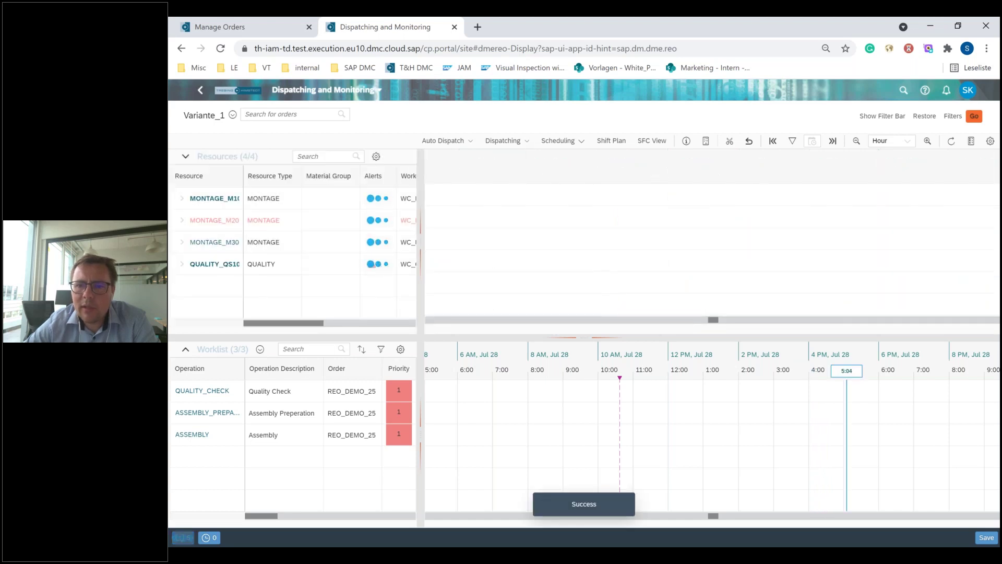
{"action": "left_click", "coordinate": [749, 141]}
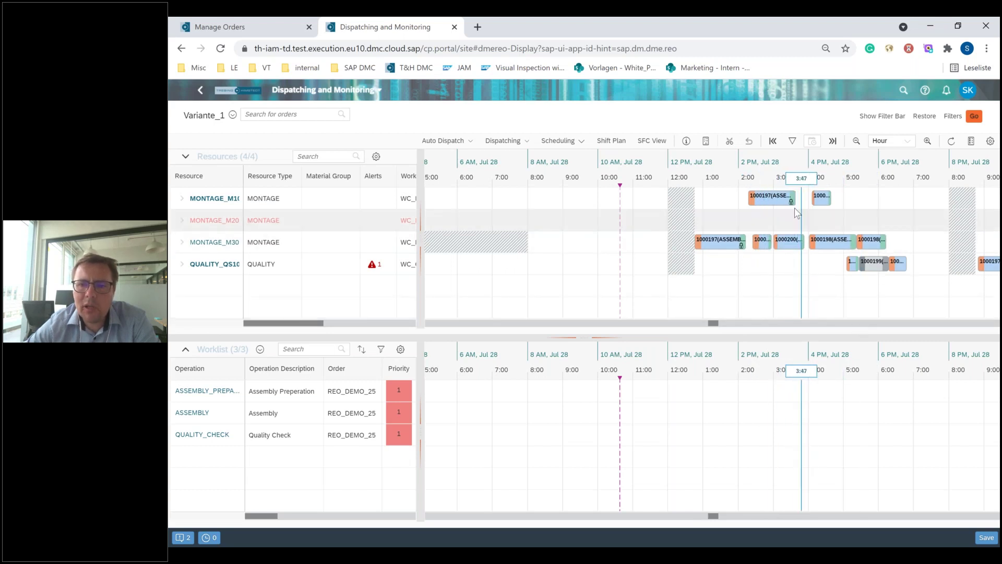
- Check the alert on resource QUALITY_QS10 and read its labor notification
{"action": "left_click", "coordinate": [372, 267]}
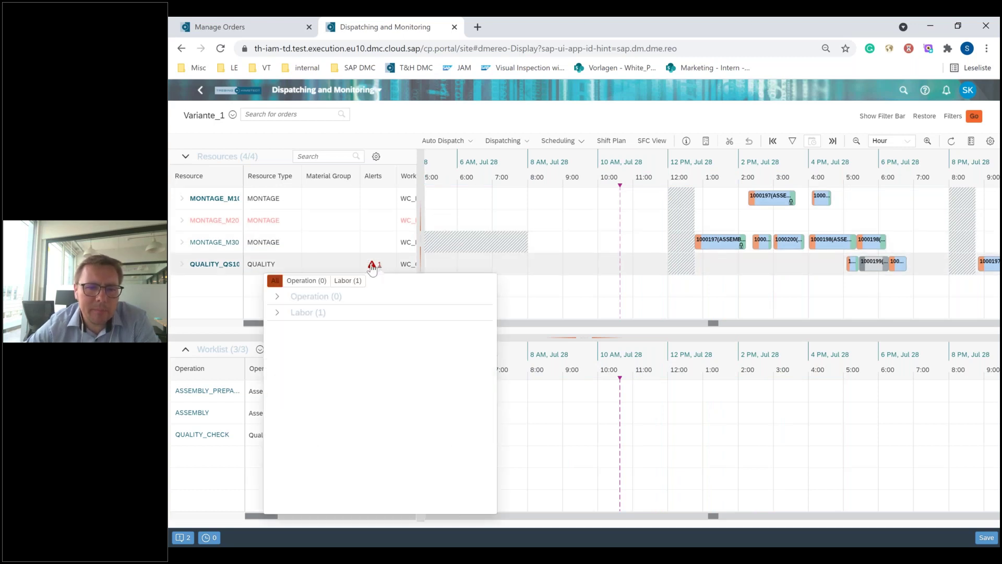
{"action": "left_click", "coordinate": [279, 314]}
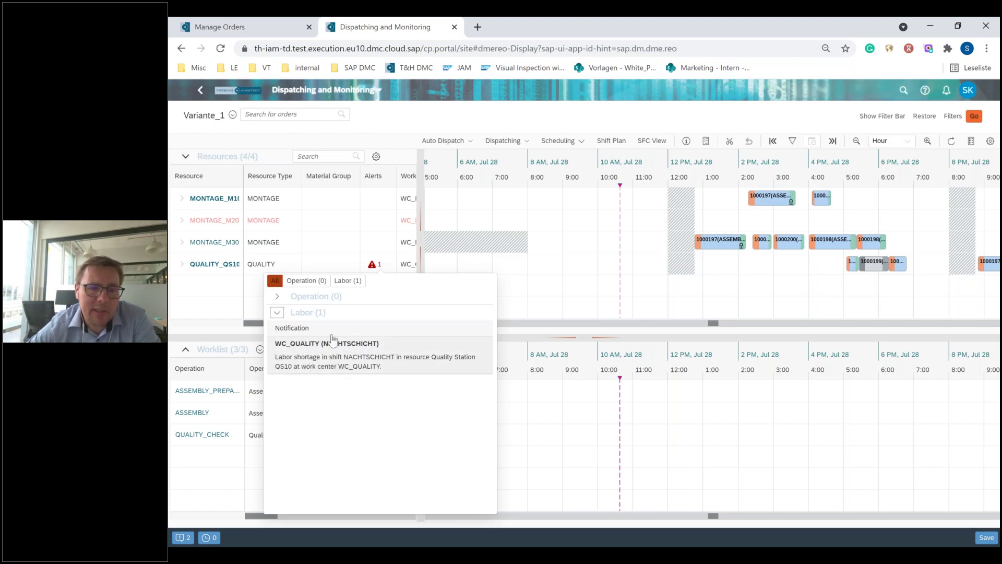
{"action": "left_click", "coordinate": [402, 313]}
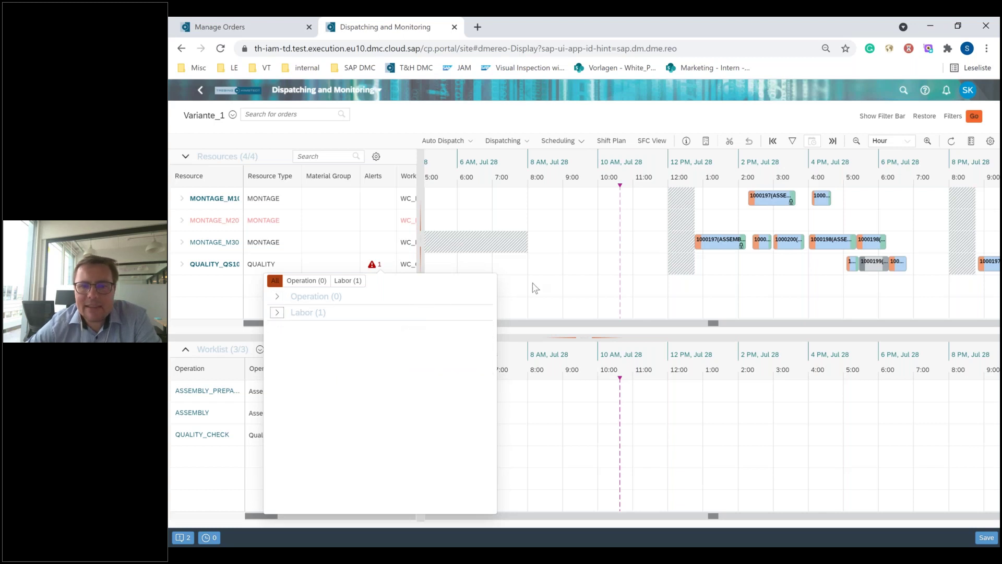
{"action": "left_click", "coordinate": [734, 307]}
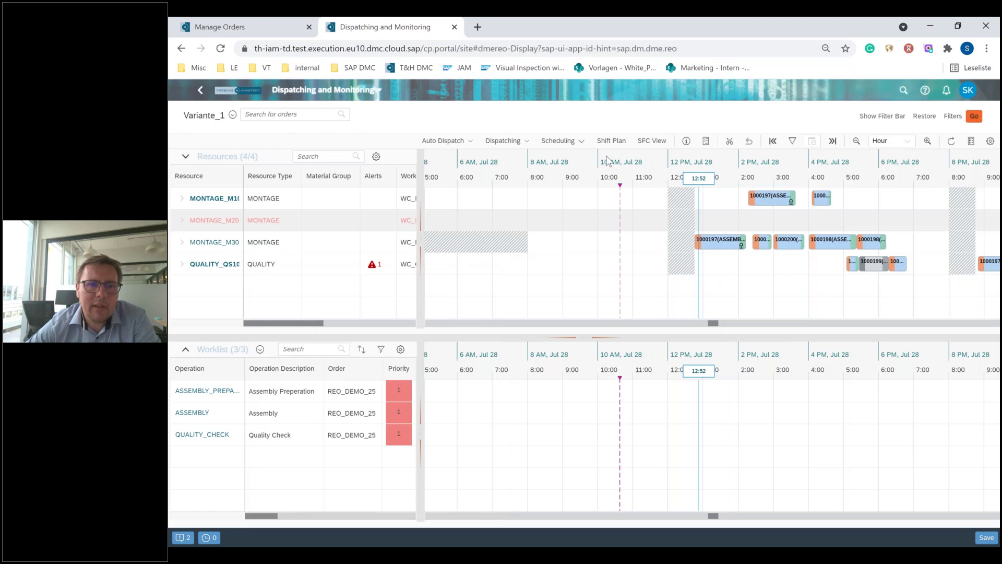
- Open Schedule Labor in a separate browser tab and widen the labor list to show the name, allocation and qualification columns together
{"action": "left_click", "coordinate": [245, 27]}
{"action": "left_click", "coordinate": [550, 19]}
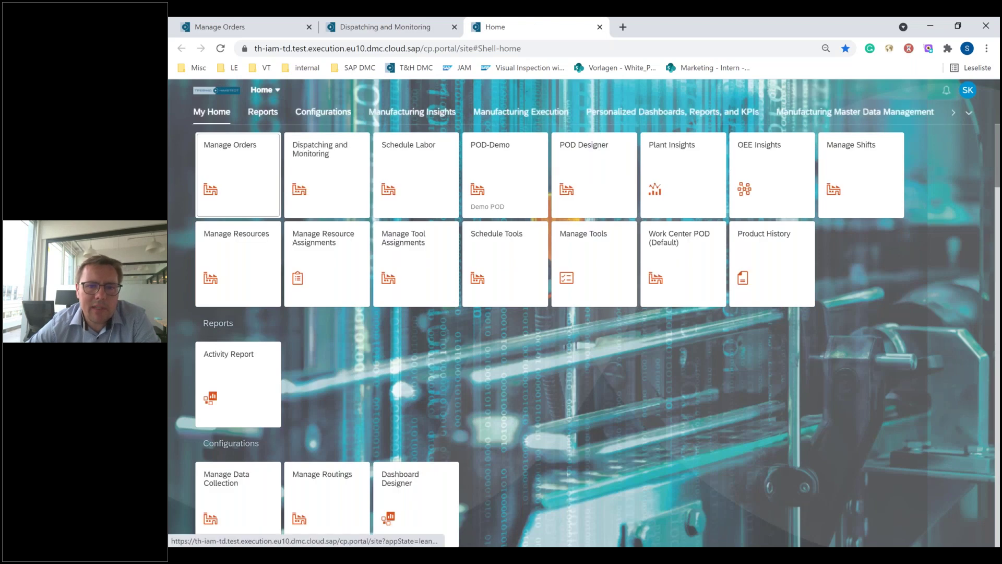
{"action": "left_click", "coordinate": [413, 166]}
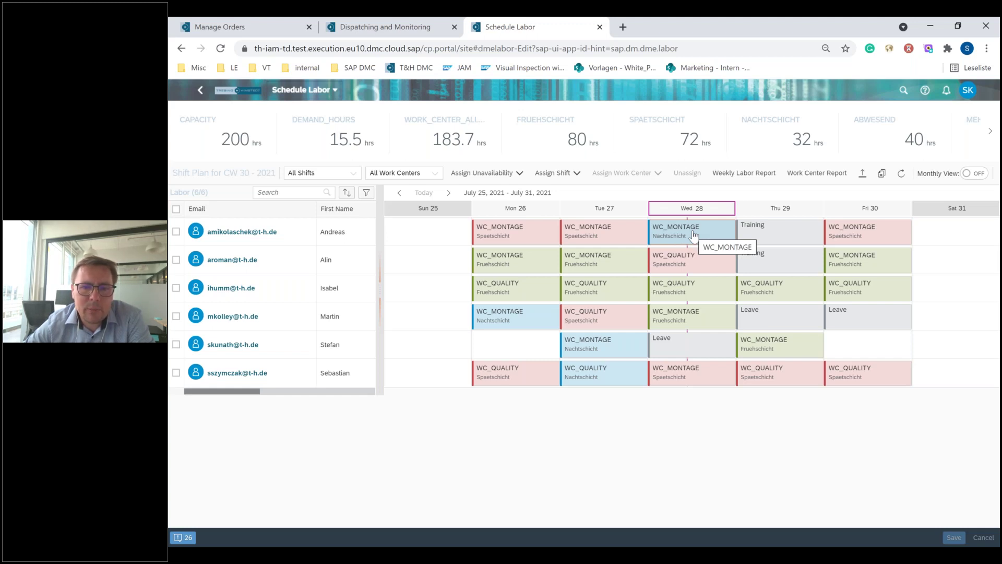
{"action": "left_click_drag", "start_coordinate": [237, 393], "coordinate": [315, 394]}
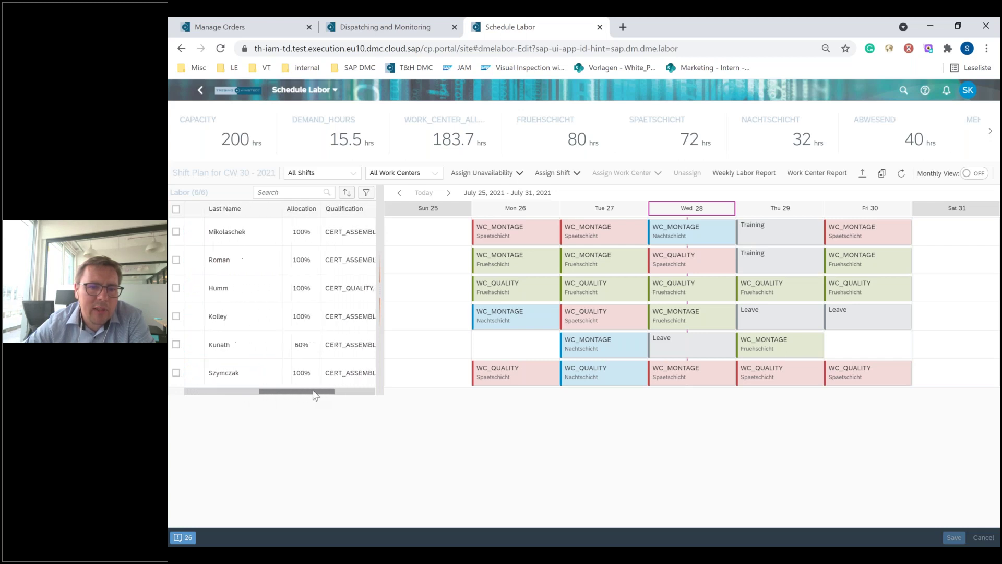
{"action": "left_click_drag", "start_coordinate": [390, 286], "coordinate": [511, 287]}
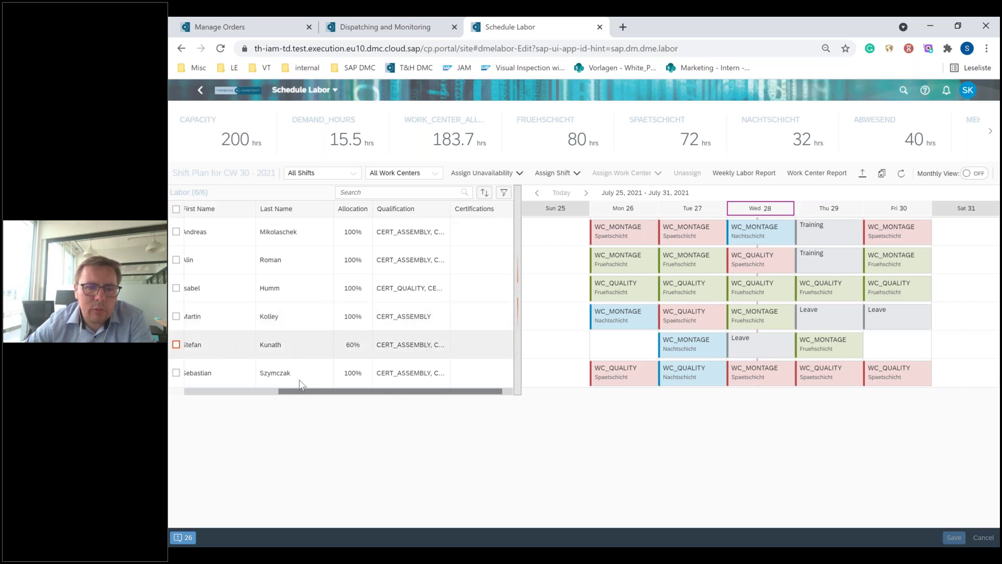
{"action": "scroll", "coordinate": [355, 368], "scroll_direction": "left", "scroll_amount": 2}
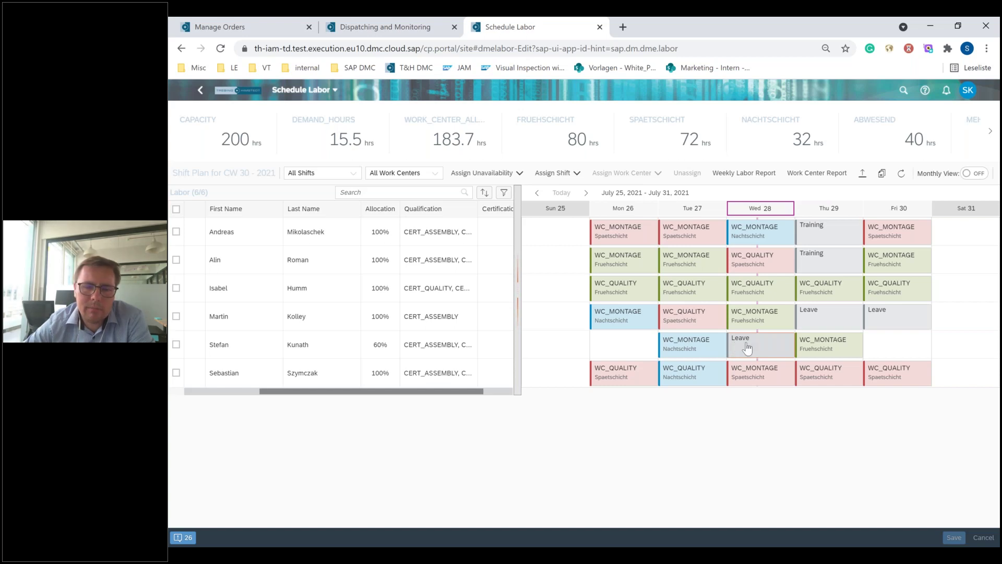
- Assign the Spaetschicht shift in place of the leave on Wednesday 28 for the worker with 60% allocation
{"action": "left_click", "coordinate": [760, 356]}
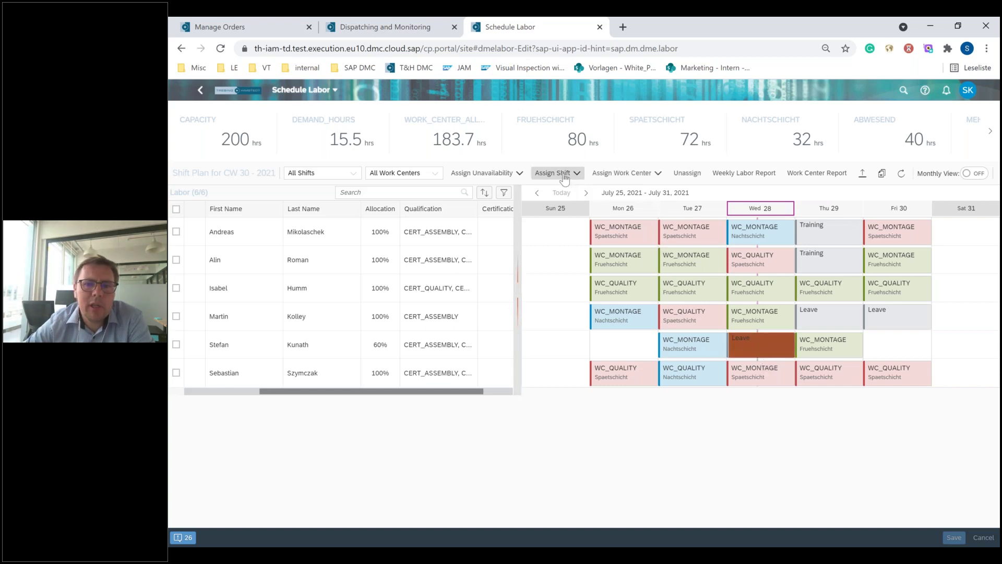
{"action": "left_click", "coordinate": [563, 177]}
{"action": "left_click", "coordinate": [559, 282]}
- Set the Wednesday 28 shift of the second-to-last worker in the labor list to Nachtschicht
{"action": "left_click", "coordinate": [766, 350]}
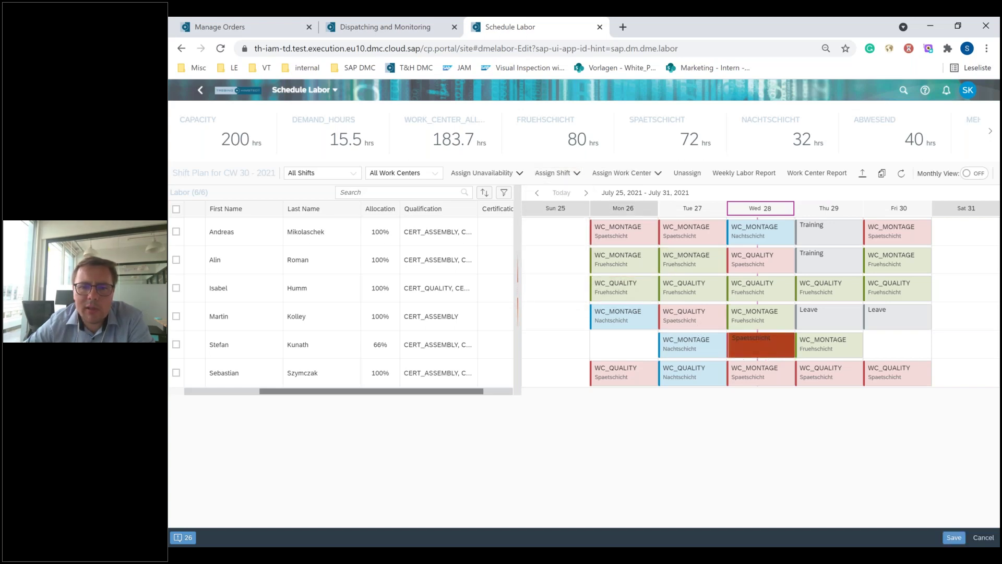
{"action": "left_click", "coordinate": [572, 173]}
{"action": "left_click", "coordinate": [570, 214]}
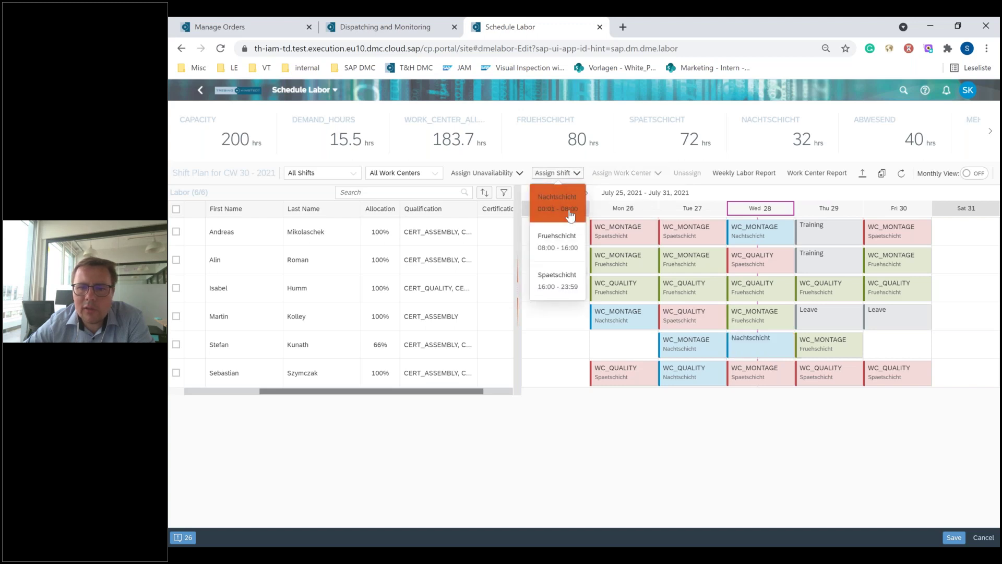
- Assign work center WC_QUALITY to that worker's Nachtschicht shift on Wednesday 28 and save the shift plan
{"action": "left_click", "coordinate": [762, 355]}
{"action": "left_click", "coordinate": [659, 173]}
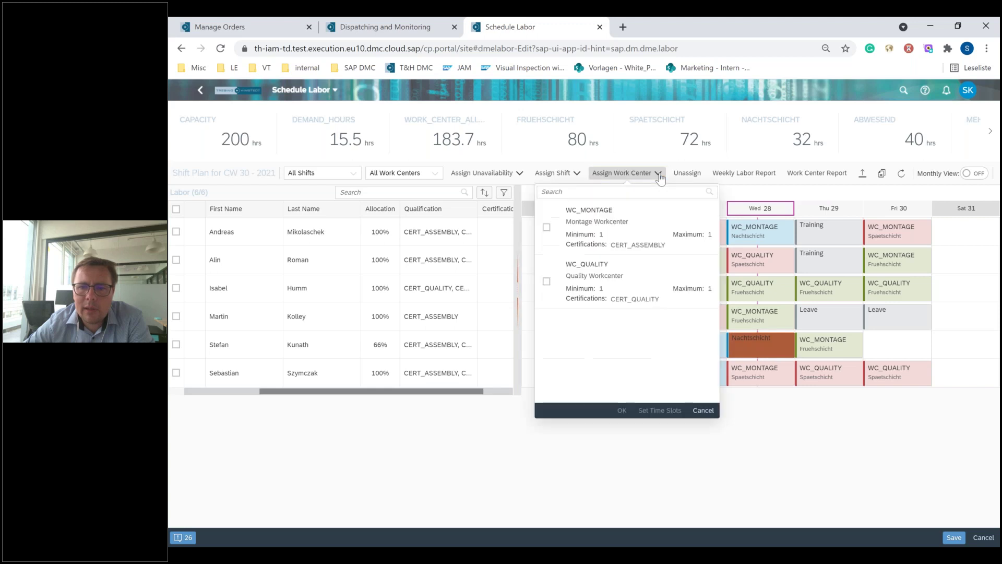
{"action": "left_click", "coordinate": [605, 297]}
{"action": "left_click", "coordinate": [621, 410]}
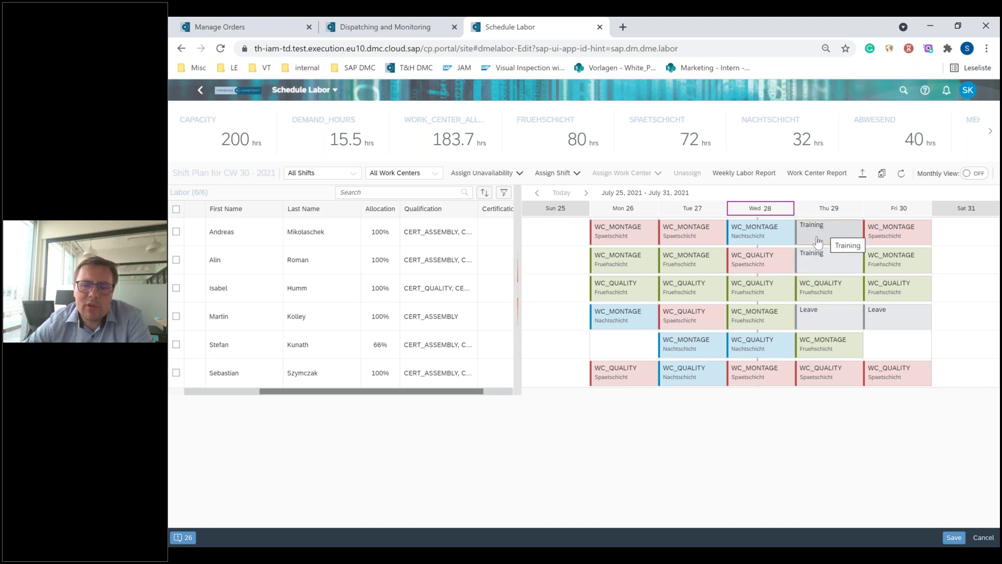
{"action": "left_click", "coordinate": [954, 537]}
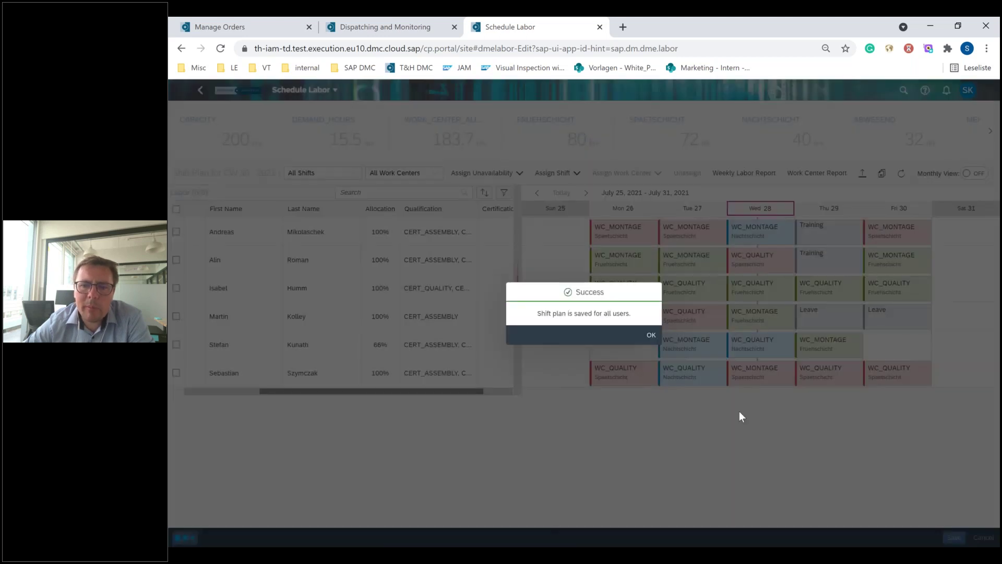
{"action": "left_click", "coordinate": [650, 335]}
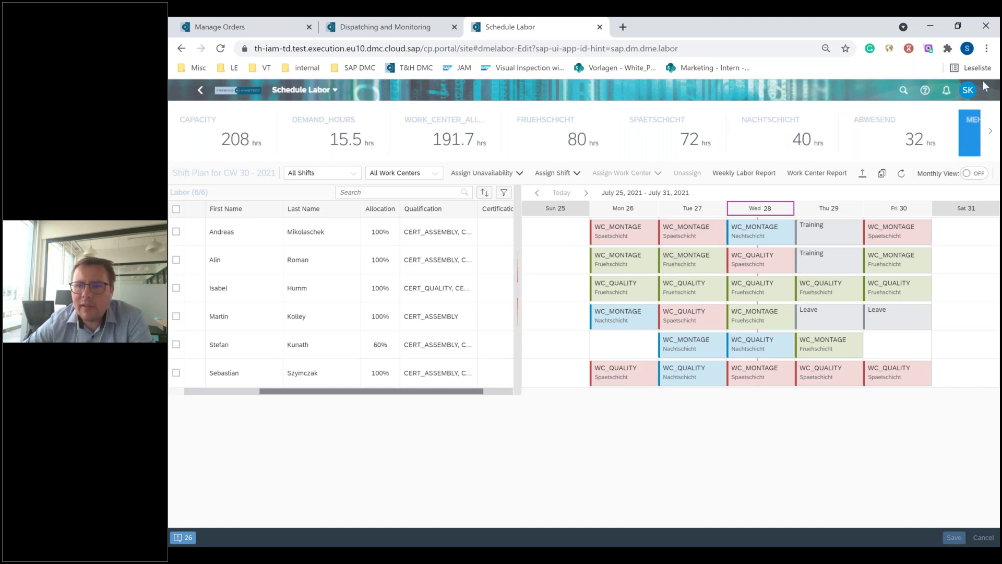
- View the MEHRARBEIT key figure, and download the weekly labor report for CW 30 - 2021 under the file name fgdsfa
{"action": "left_click", "coordinate": [969, 141]}
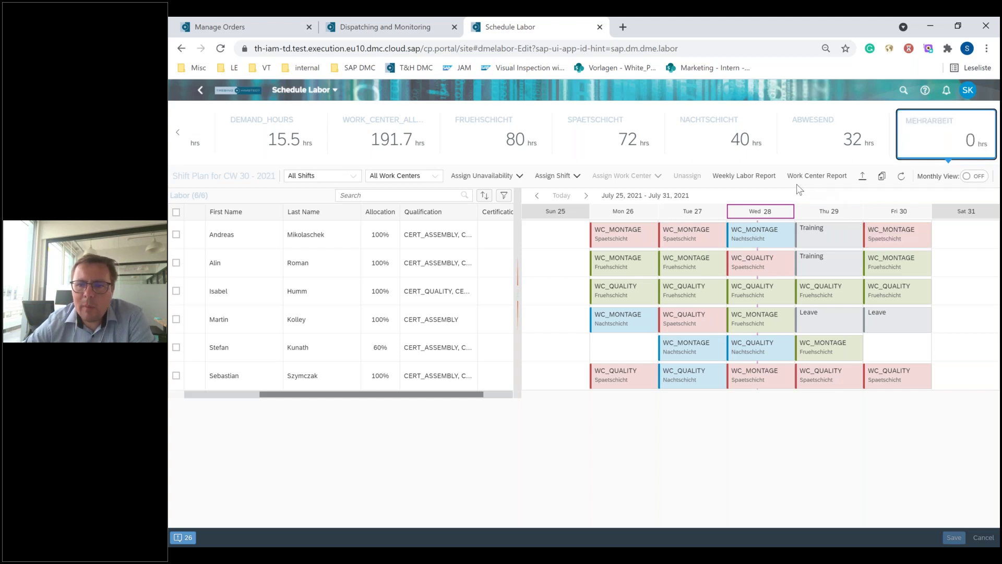
{"action": "left_click", "coordinate": [766, 179]}
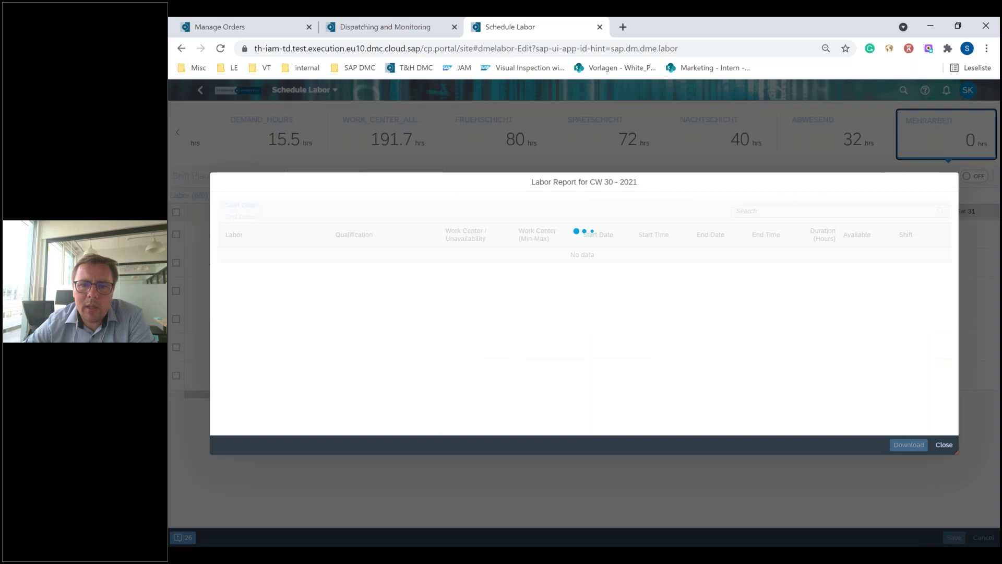
{"action": "scroll", "coordinate": [523, 284], "scroll_direction": "down", "scroll_amount": 5}
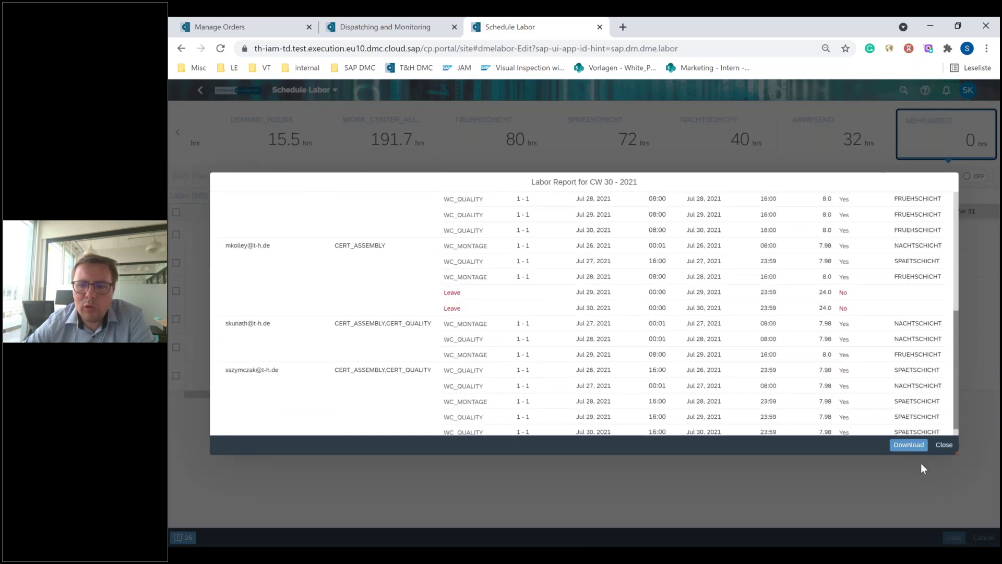
{"action": "left_click", "coordinate": [908, 445]}
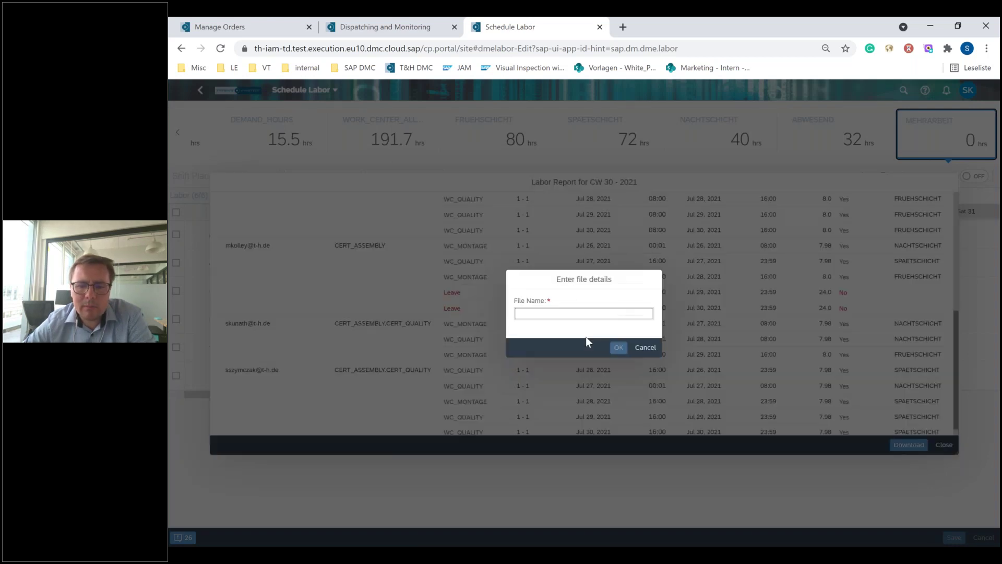
{"action": "type", "text": "fgdsfa"}
{"action": "left_click", "coordinate": [619, 347]}
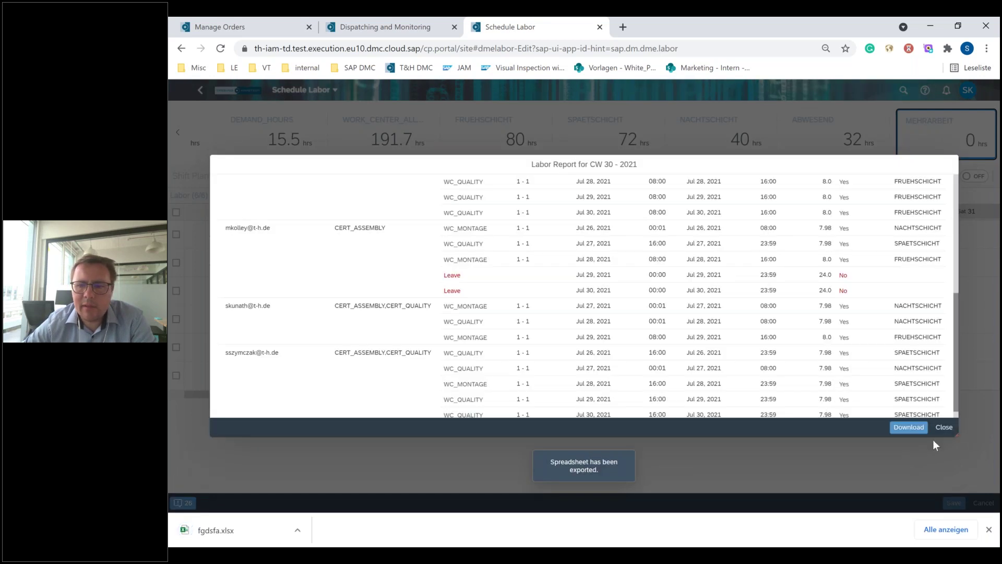
{"action": "left_click", "coordinate": [946, 429]}
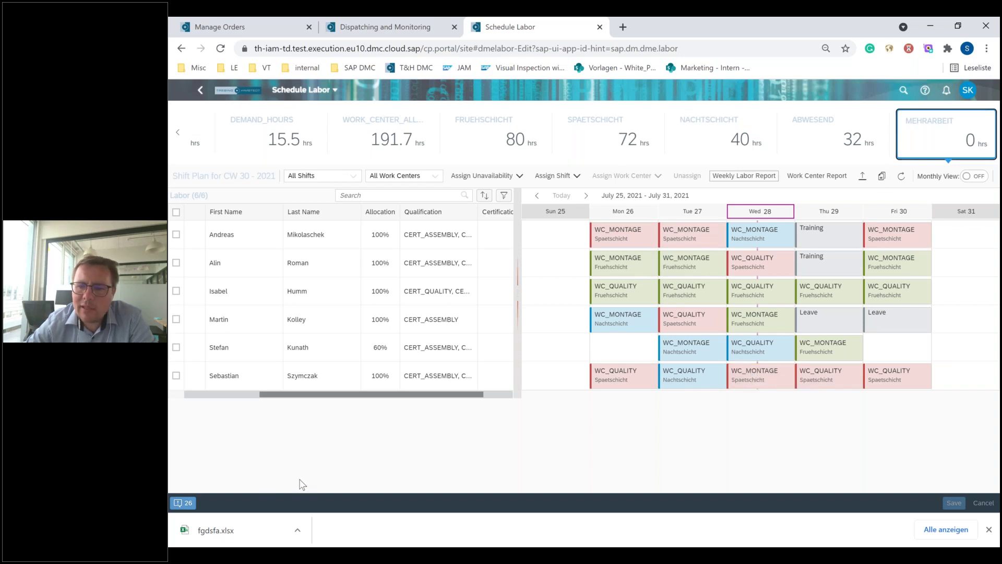
{"action": "left_click", "coordinate": [989, 529]}
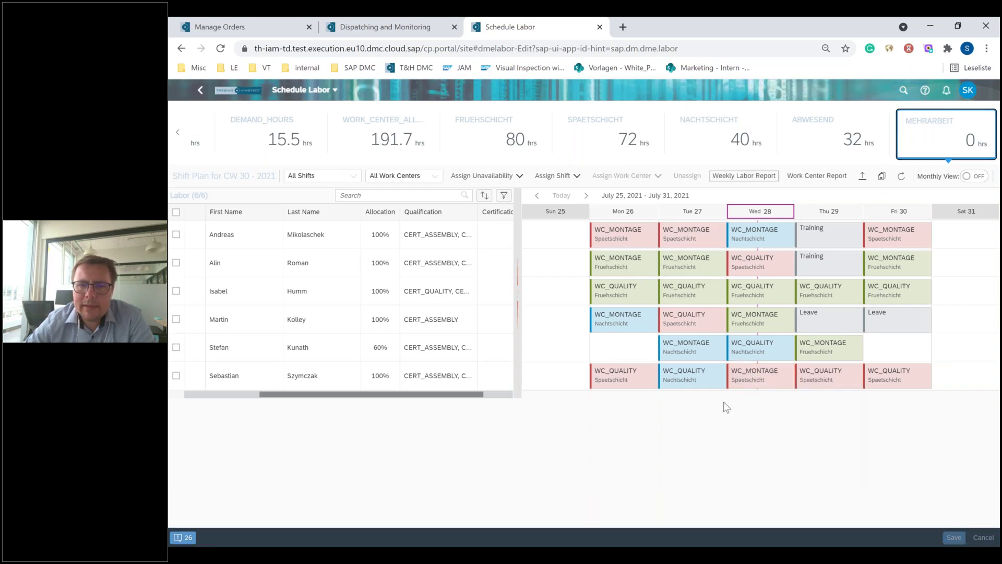
- Return to Dispatching and Monitoring, save the dispatching changes and refresh the schedule
{"action": "left_click", "coordinate": [395, 28]}
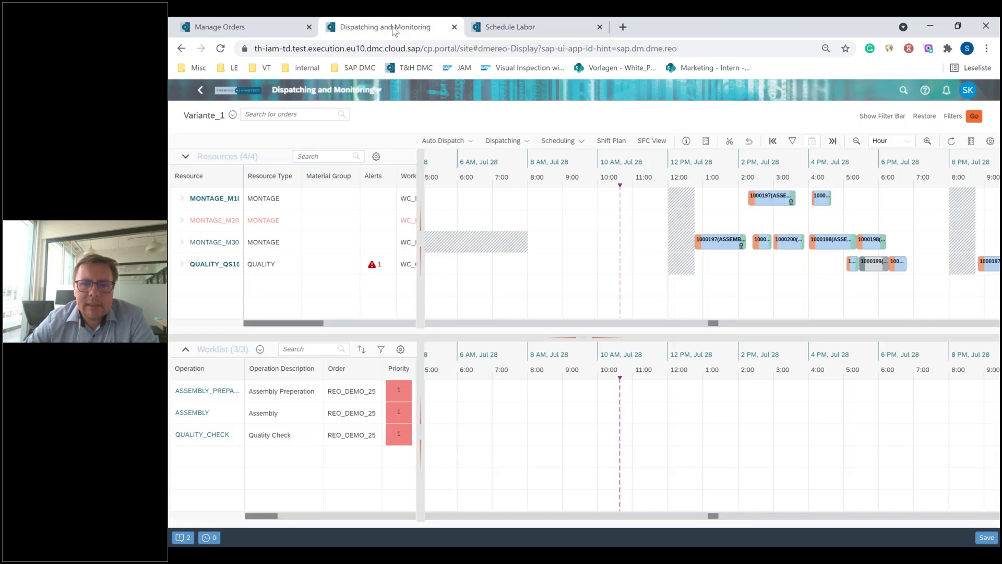
{"action": "left_click", "coordinate": [531, 30]}
{"action": "left_click", "coordinate": [408, 29]}
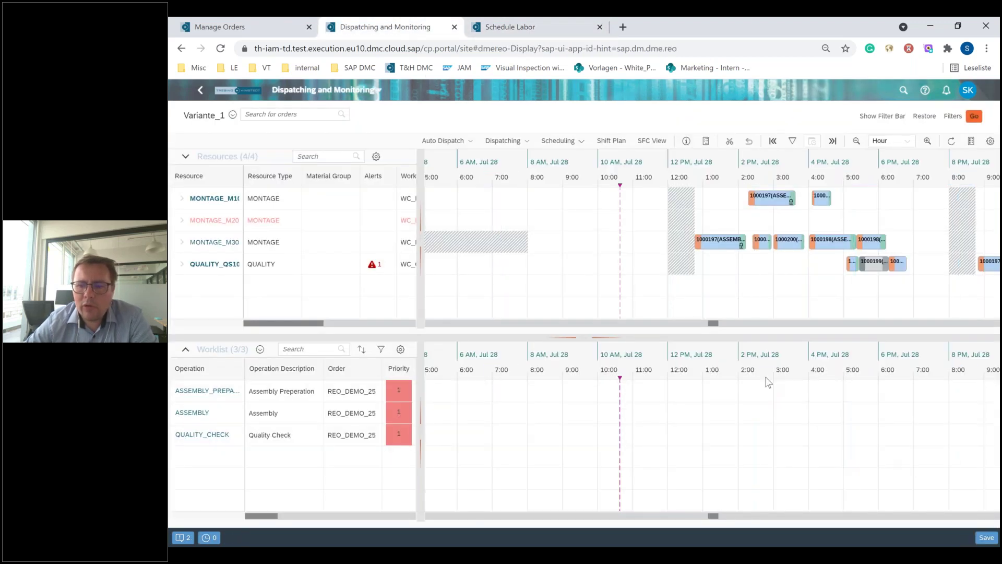
{"action": "left_click", "coordinate": [986, 537]}
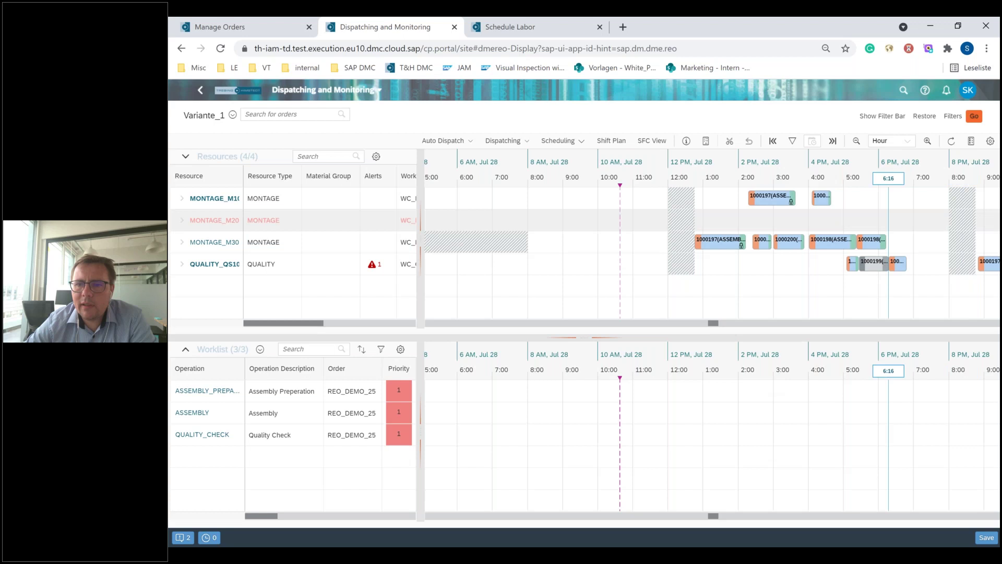
{"action": "left_click", "coordinate": [952, 141]}
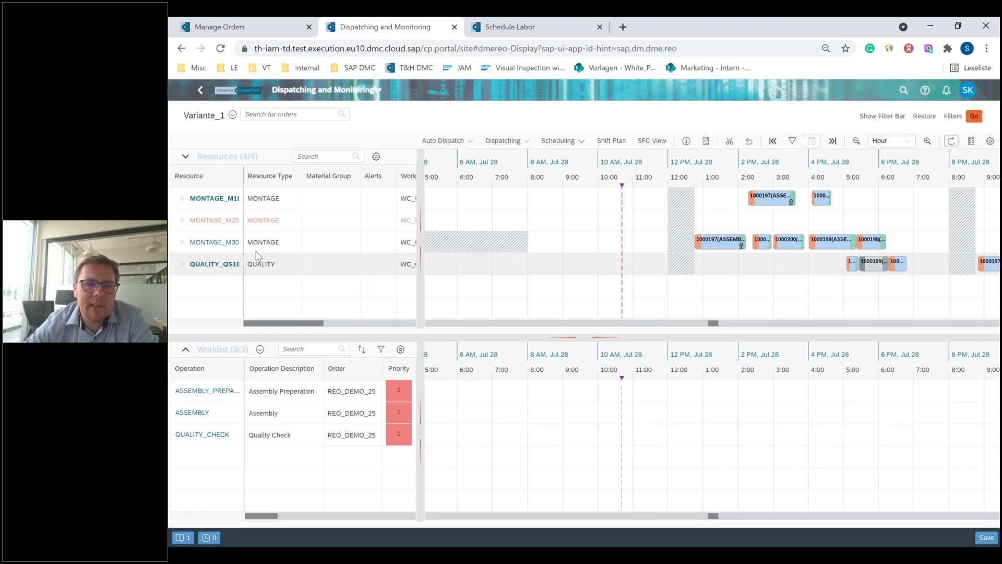
- Expand QUALITY_QS10 to examine its labor shifts on July 28, and open the home page in a new browser tab
{"action": "left_click", "coordinate": [183, 264]}
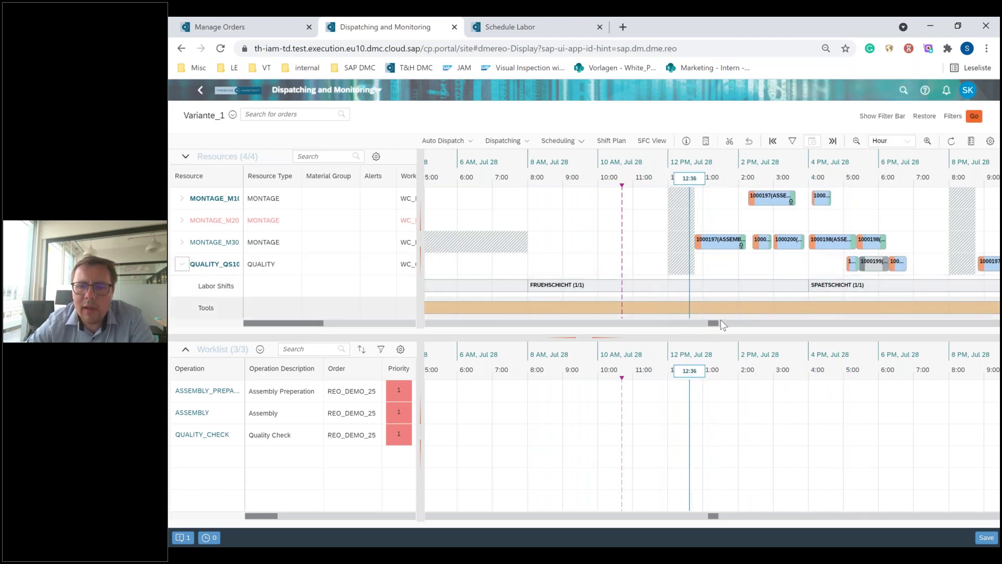
{"action": "mouse_move", "coordinate": [715, 323]}
{"action": "left_mouse_down"}
{"action": "mouse_move", "coordinate": [727, 324]}
{"action": "mouse_move", "coordinate": [712, 324]}
{"action": "left_mouse_up"}
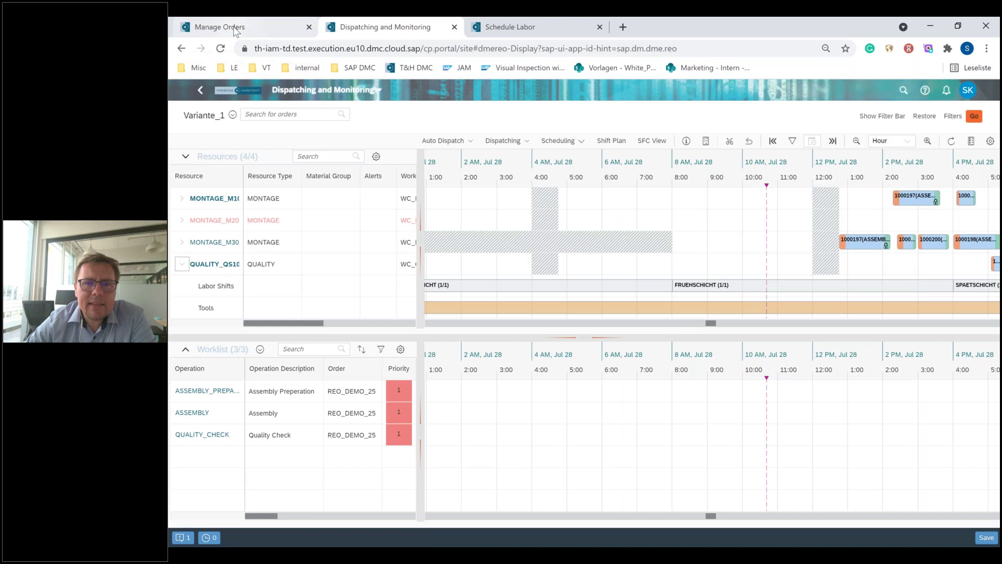
{"action": "middle_click", "coordinate": [252, 89]}
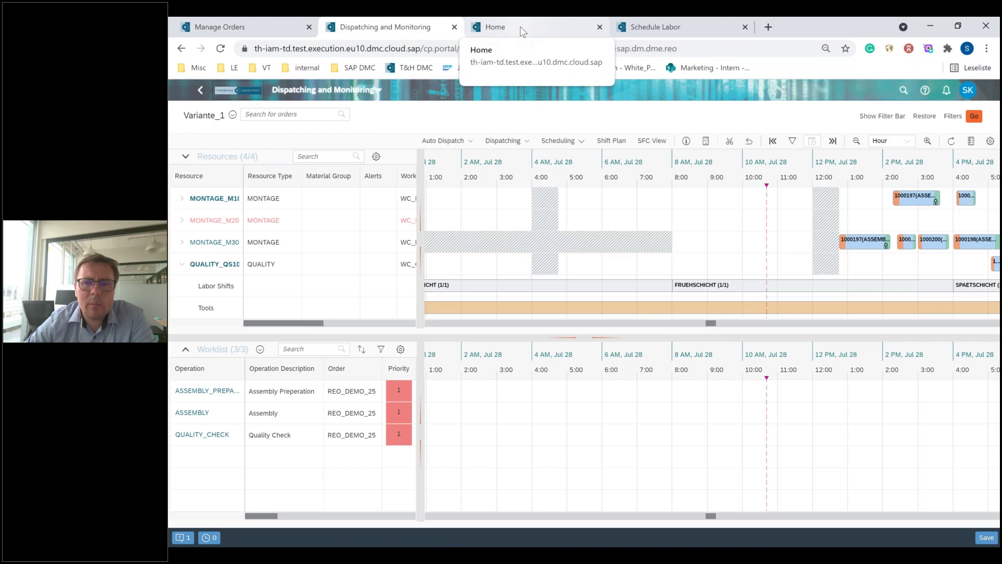
- Examine the two grouped operations on the first MONTAGE resource on the afternoon of July 27, and return the timeline to the current time
{"action": "left_click_drag", "start_coordinate": [713, 326], "coordinate": [704, 324]}
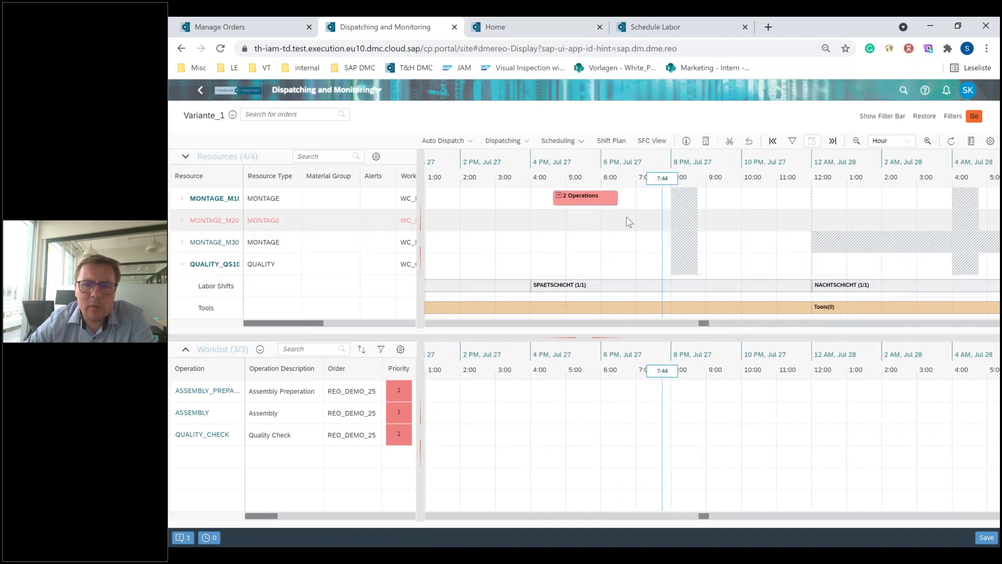
{"action": "left_click", "coordinate": [559, 197]}
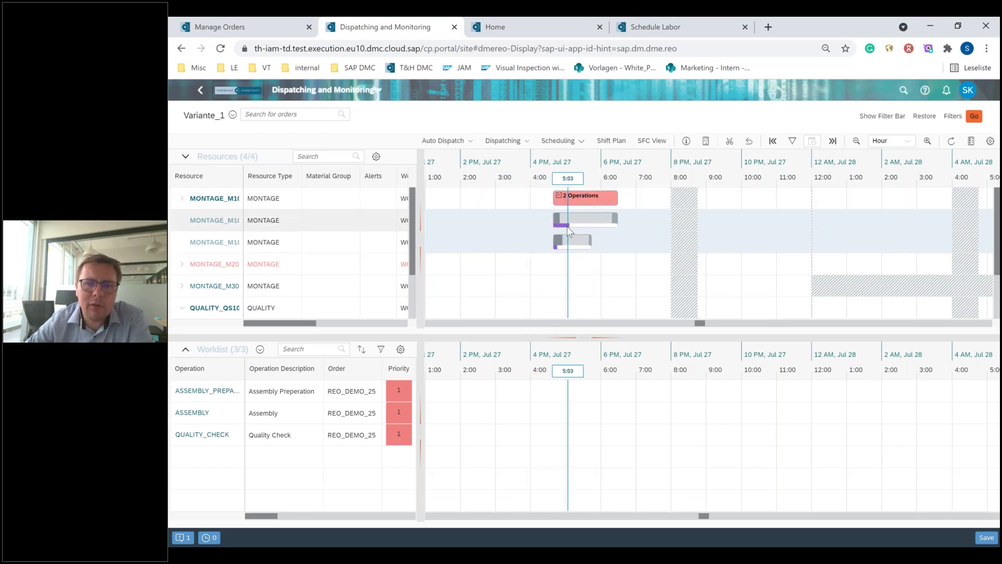
{"action": "scroll", "coordinate": [761, 322], "scroll_direction": "right", "scroll_amount": 1}
{"action": "left_click", "coordinate": [763, 323]}
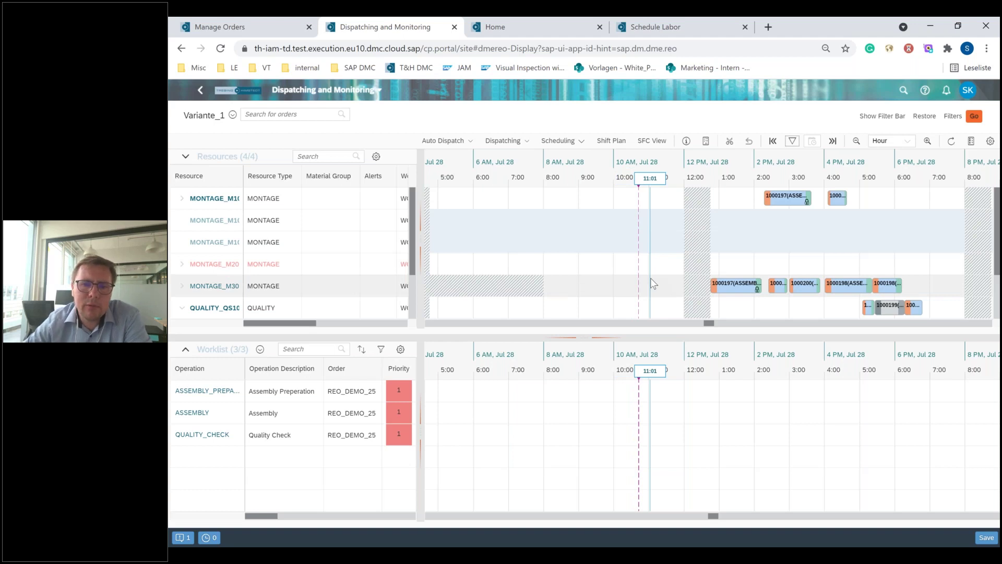
- Open Schedule Tools from the home page to view the tool's work center assignments
{"action": "left_click", "coordinate": [529, 28]}
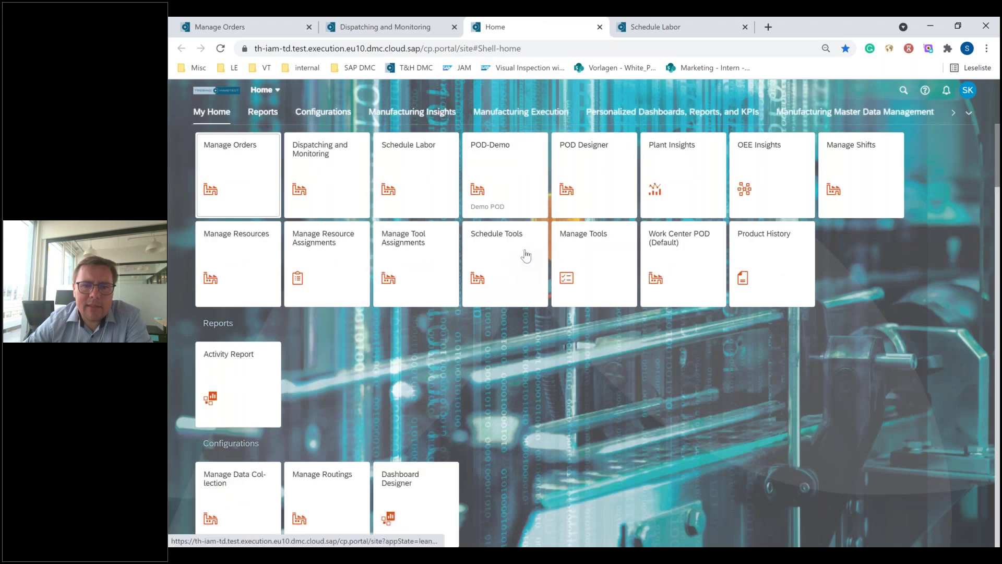
{"action": "left_click", "coordinate": [491, 247]}
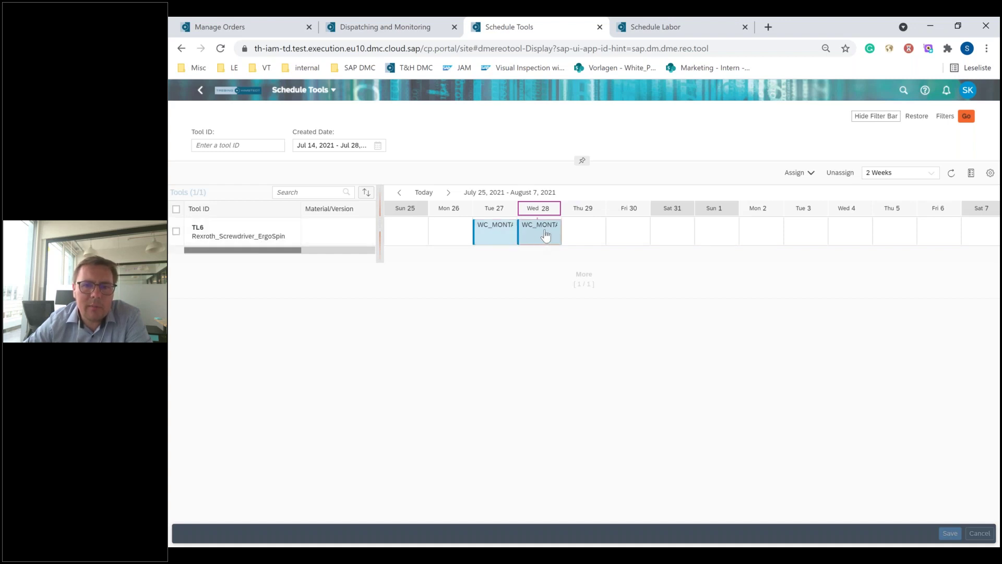
- Assign tool TL6 to work center WC_MONTAGE on Thursday, July 29
{"action": "left_click", "coordinate": [588, 235]}
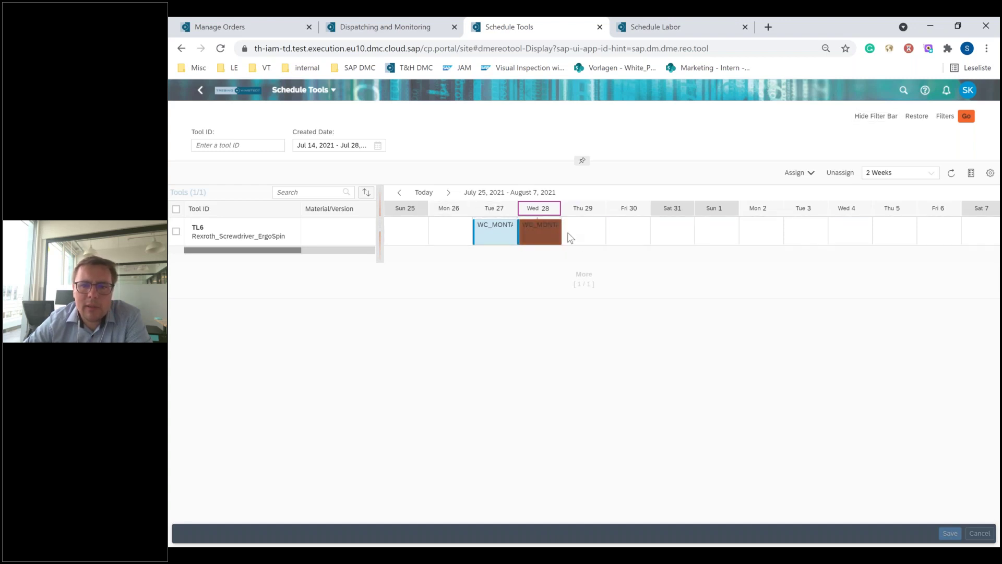
{"action": "left_click", "coordinate": [796, 174]}
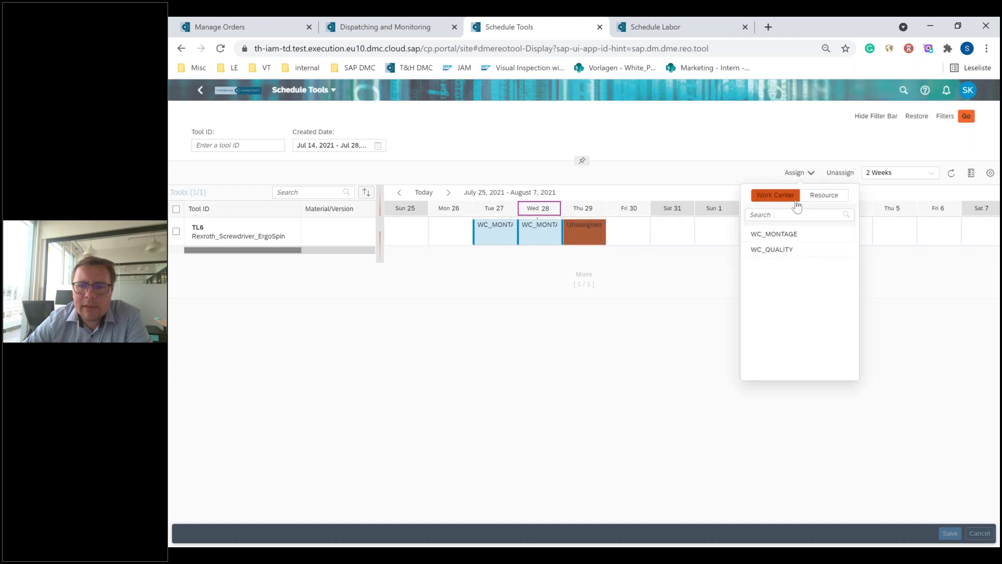
{"action": "left_click", "coordinate": [781, 235]}
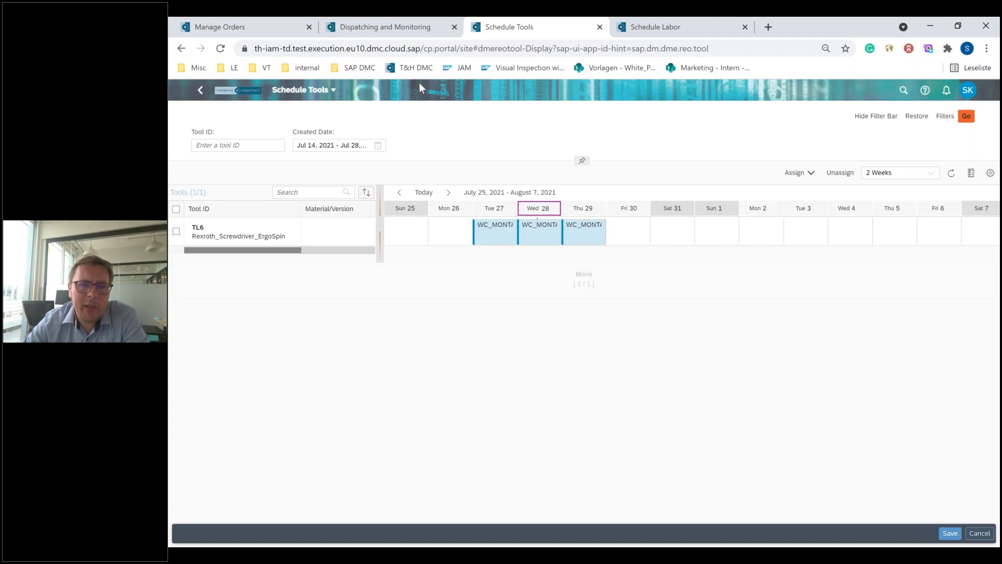
- Return to Manage Orders and review the order information of the open releasable order
{"action": "left_click", "coordinate": [242, 30]}
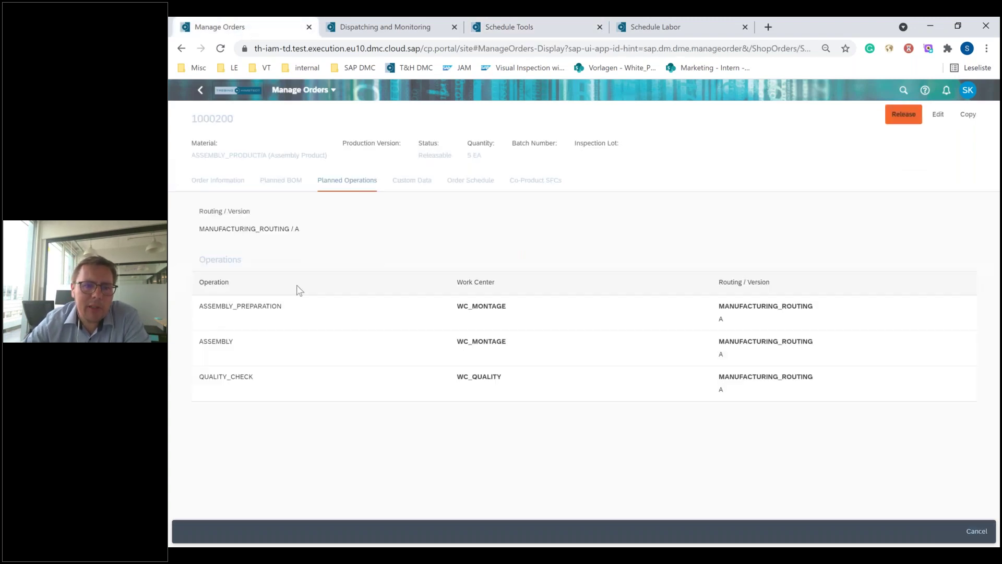
{"action": "left_click", "coordinate": [220, 184]}
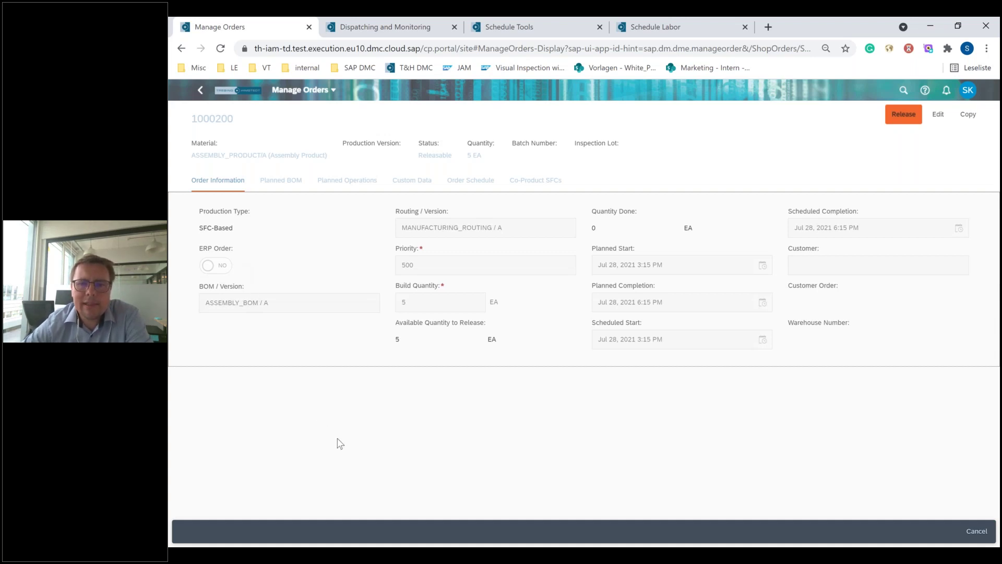
- In Dispatching and Monitoring, save the schedule and release the order of the short operation shortly after 2 PM on MONTAGE_M30
{"action": "left_click", "coordinate": [397, 23]}
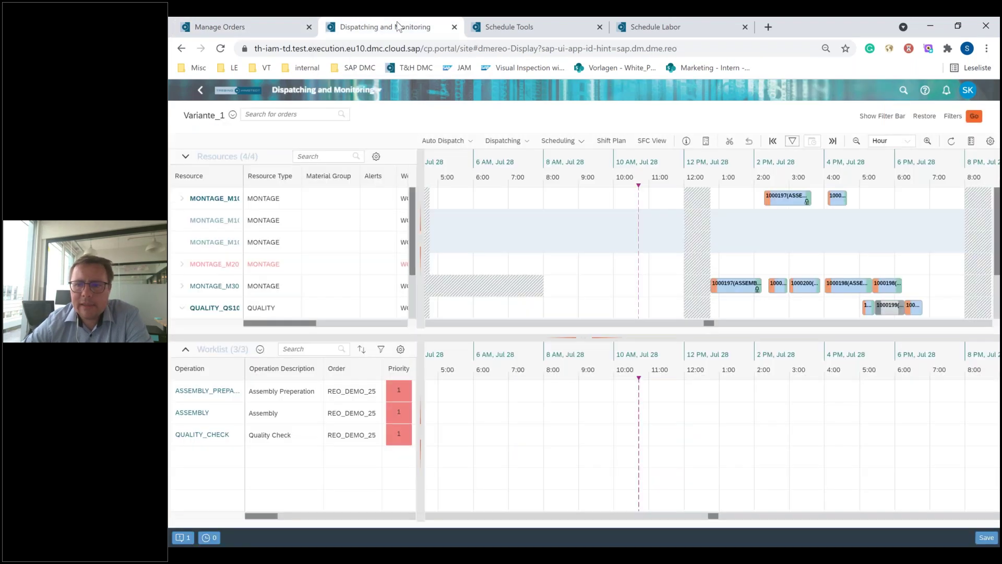
{"action": "left_click", "coordinate": [985, 538]}
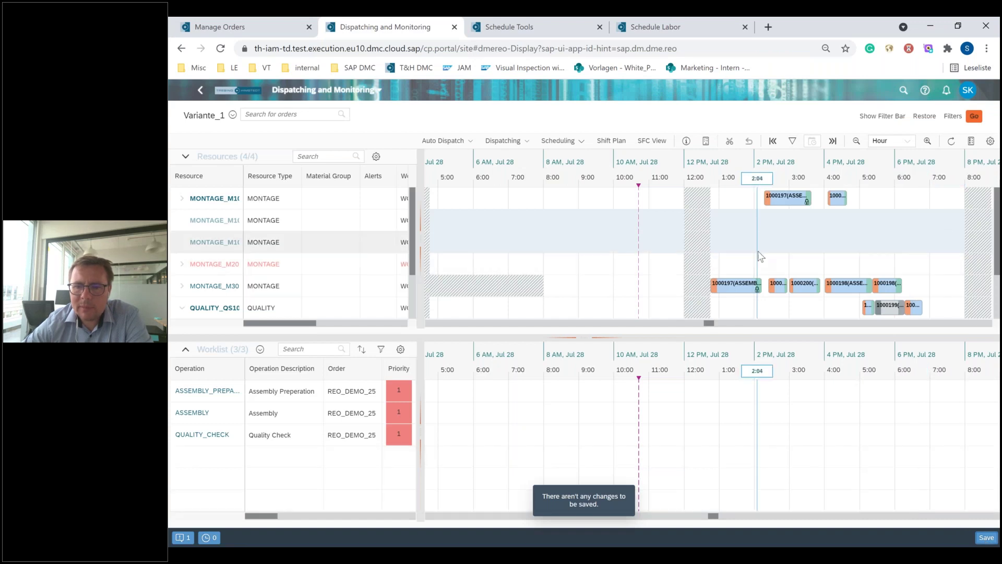
{"action": "left_click", "coordinate": [778, 285]}
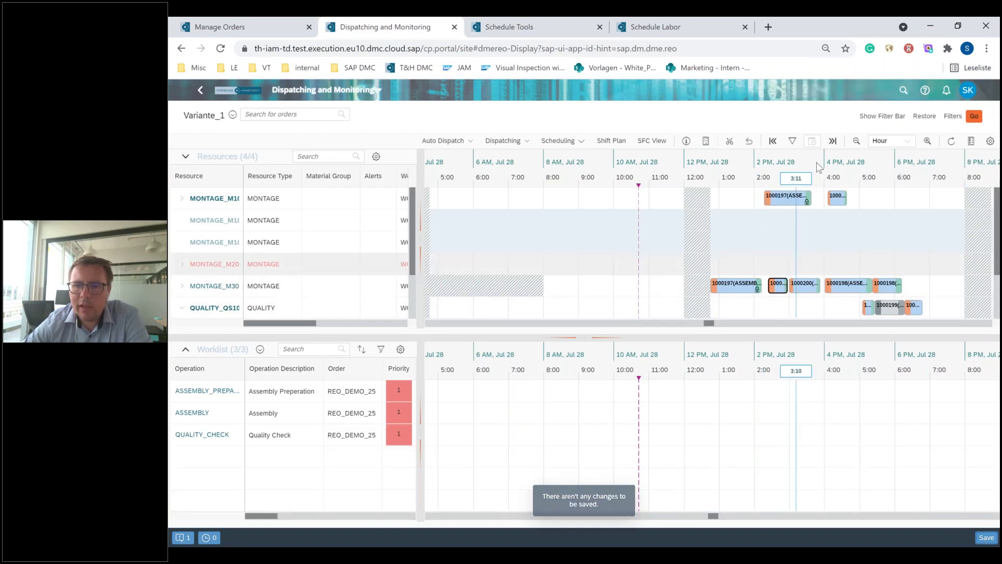
{"action": "left_click", "coordinate": [562, 141]}
{"action": "left_click", "coordinate": [499, 142]}
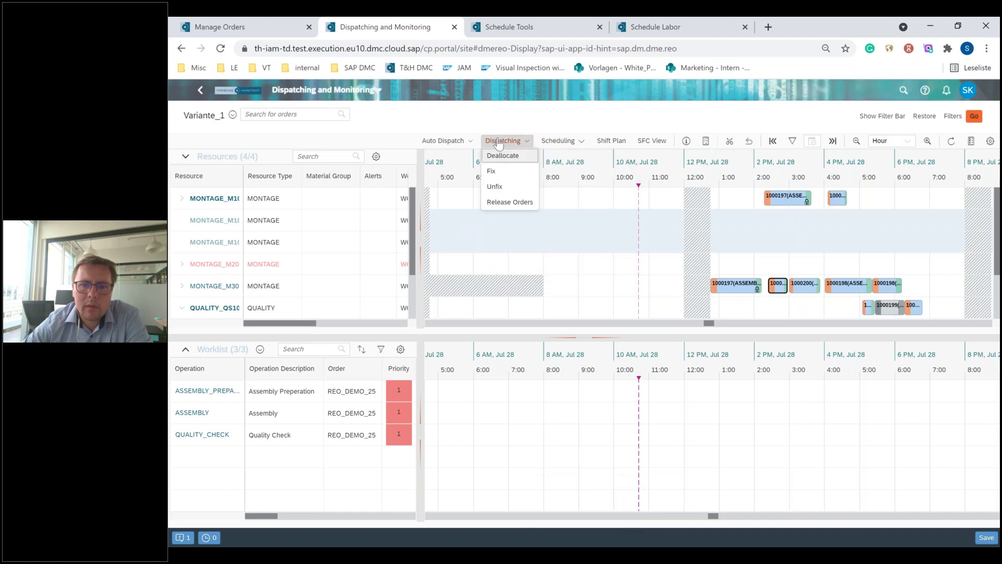
{"action": "left_click", "coordinate": [506, 202]}
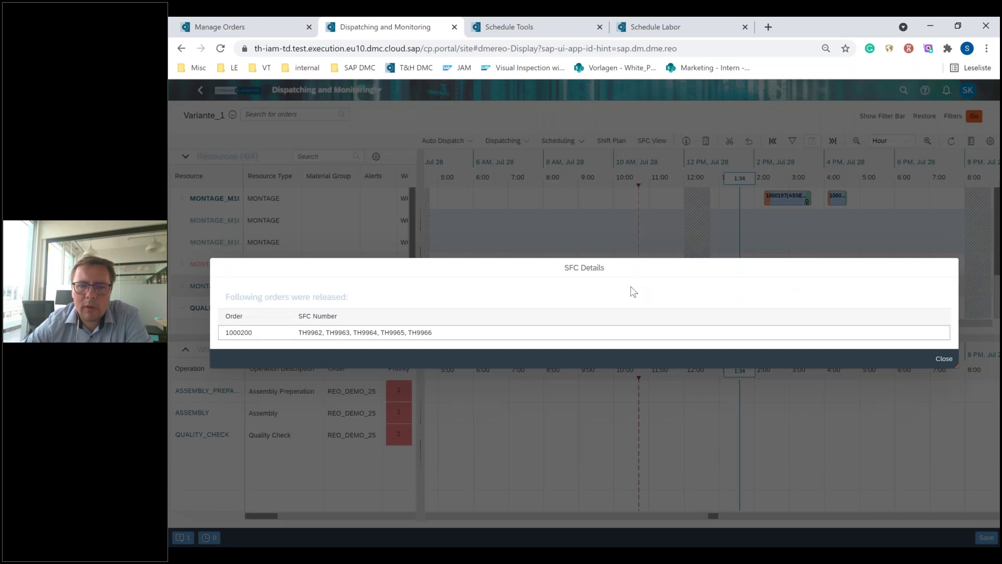
- Examine the SFC numbers generated for the released order, close the SFC details and save the dispatching schedule
{"action": "double_click", "coordinate": [230, 332]}
{"action": "left_click_drag", "start_coordinate": [299, 332], "coordinate": [432, 333]}
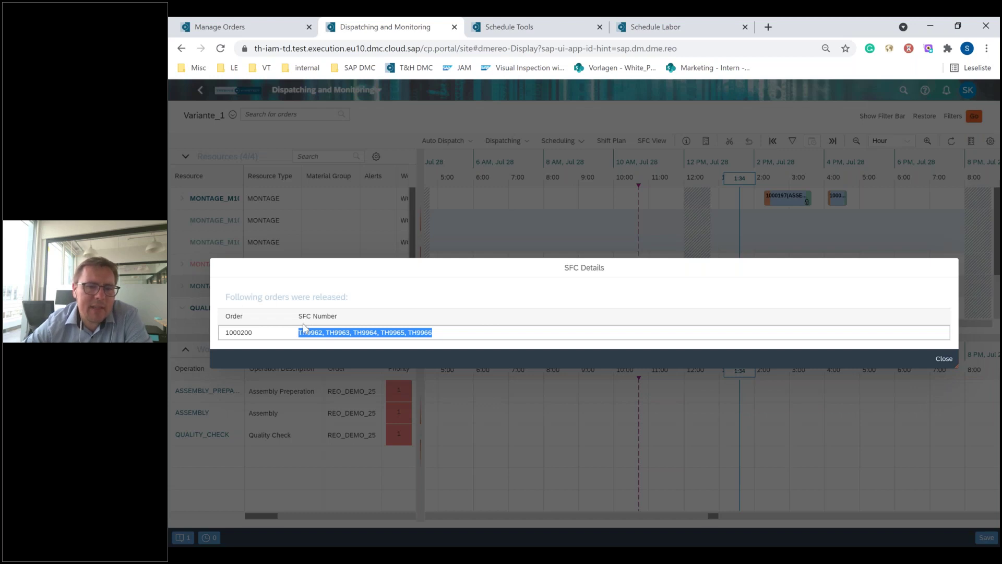
{"action": "left_click", "coordinate": [945, 360]}
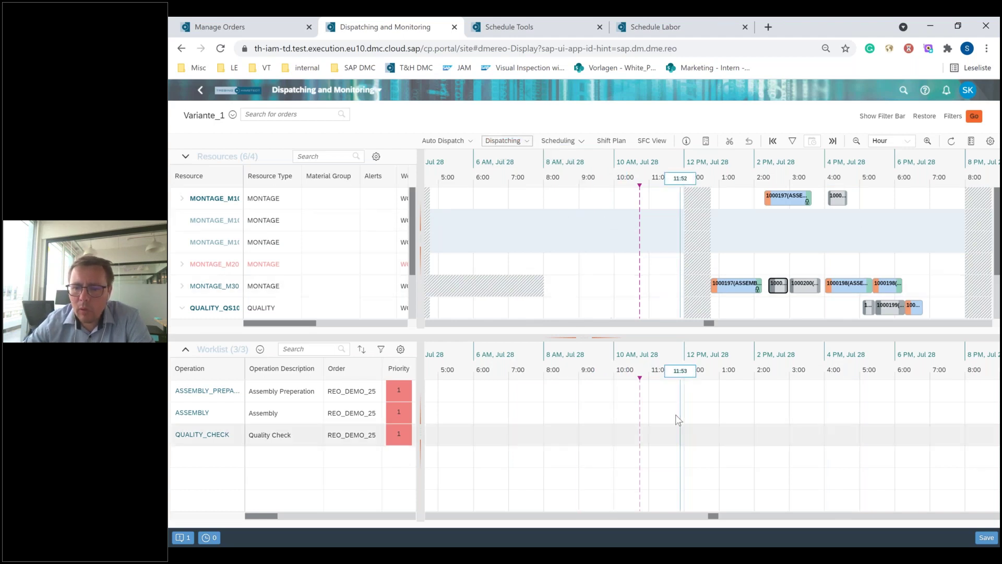
{"action": "left_click", "coordinate": [984, 539]}
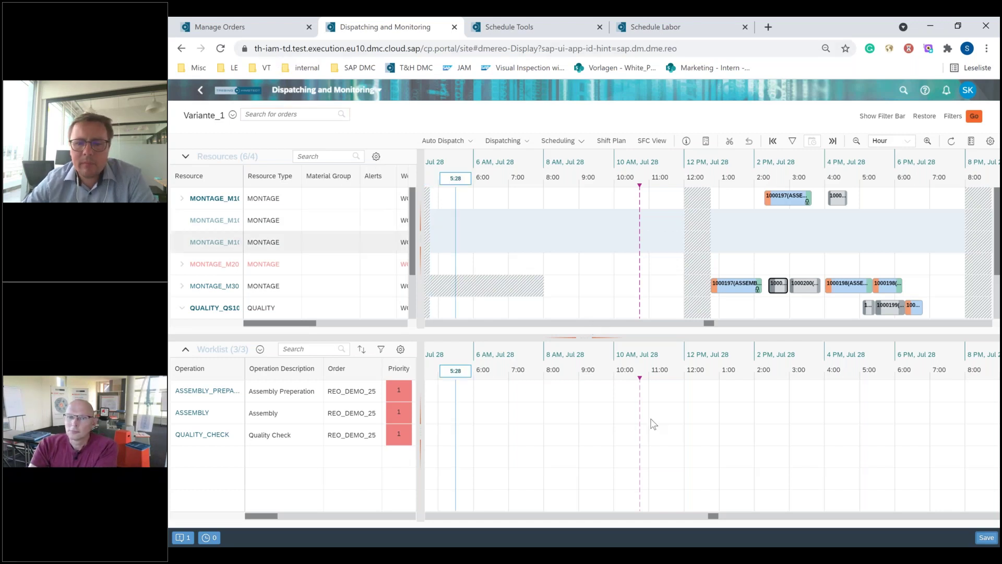
- Switch to the PowerPoint slide show and advance past Integrationsszenarien to the SAP Hybrid Manufacturing Architektur slide
{"action": "key", "text": "alt+Tab"}
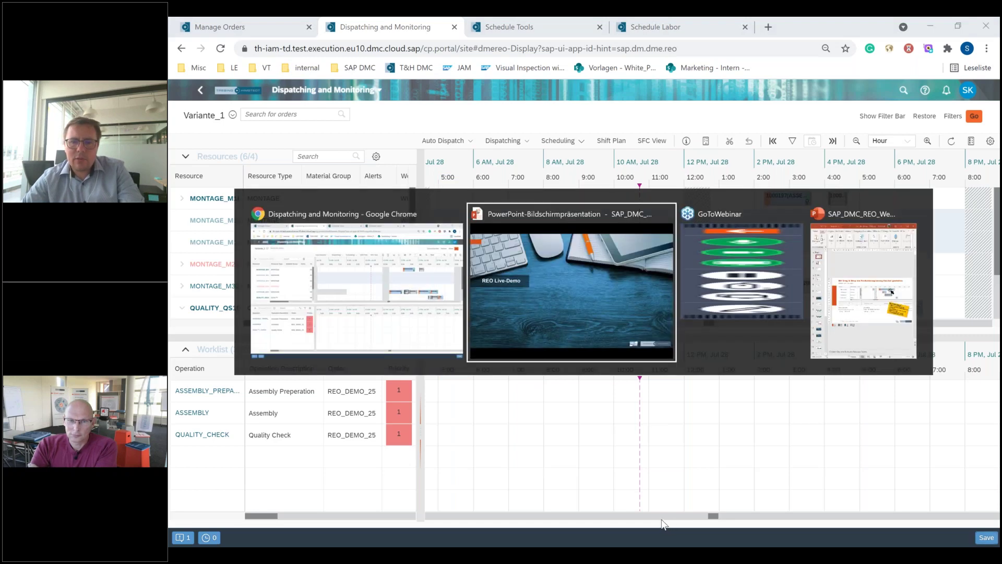
{"action": "key", "text": "Right"}
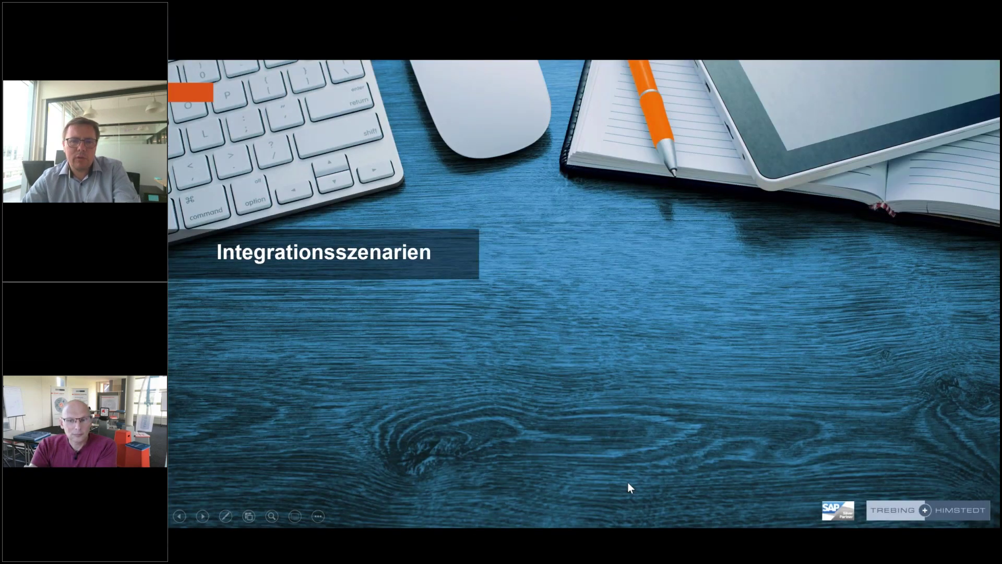
{"action": "key", "text": "Right"}
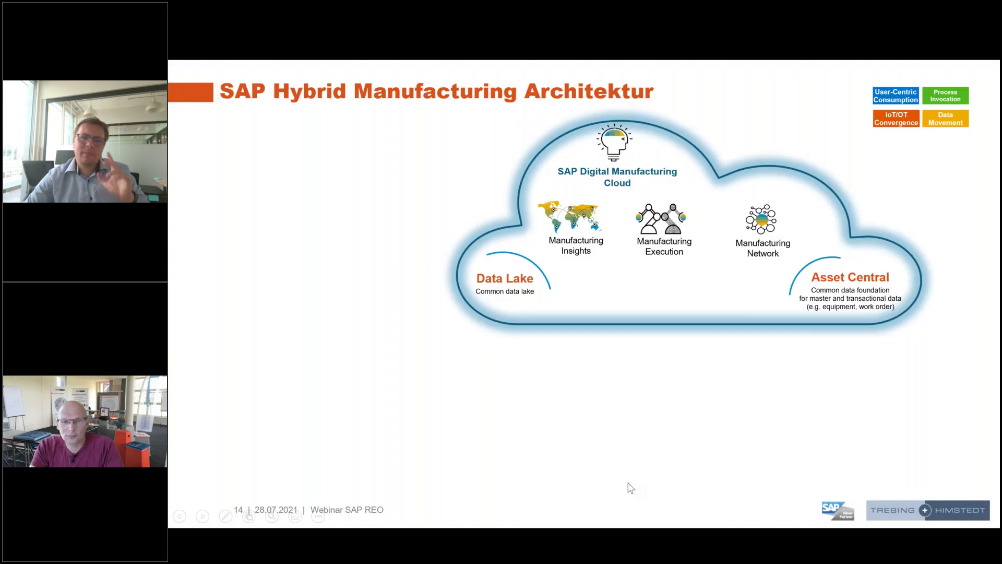